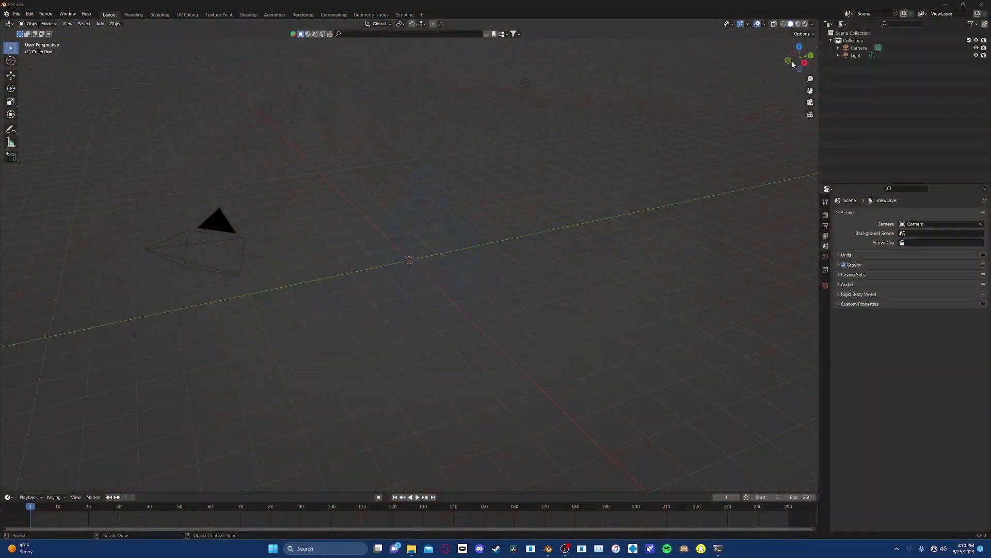
- Create a new GeoTracker for the scene
click(816, 45)
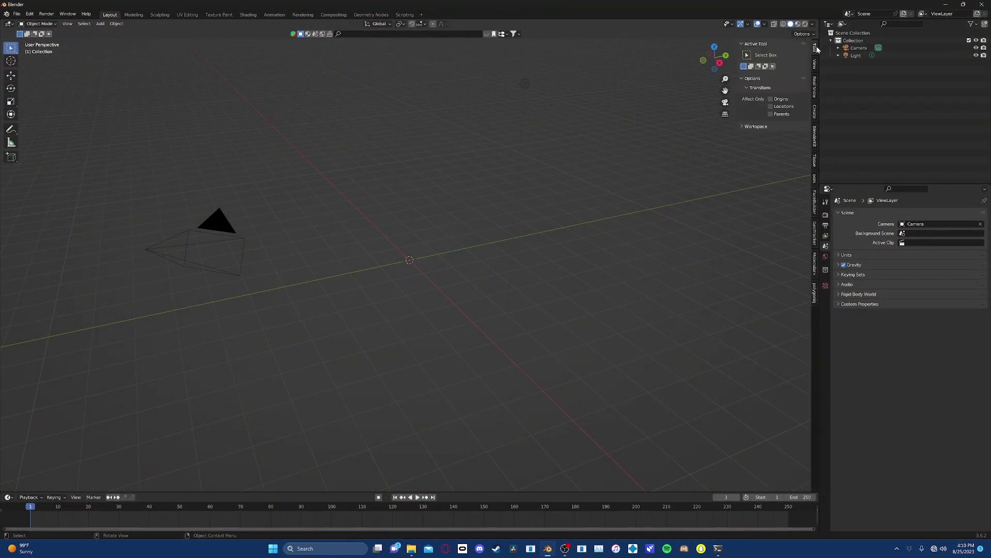
click(815, 234)
click(774, 58)
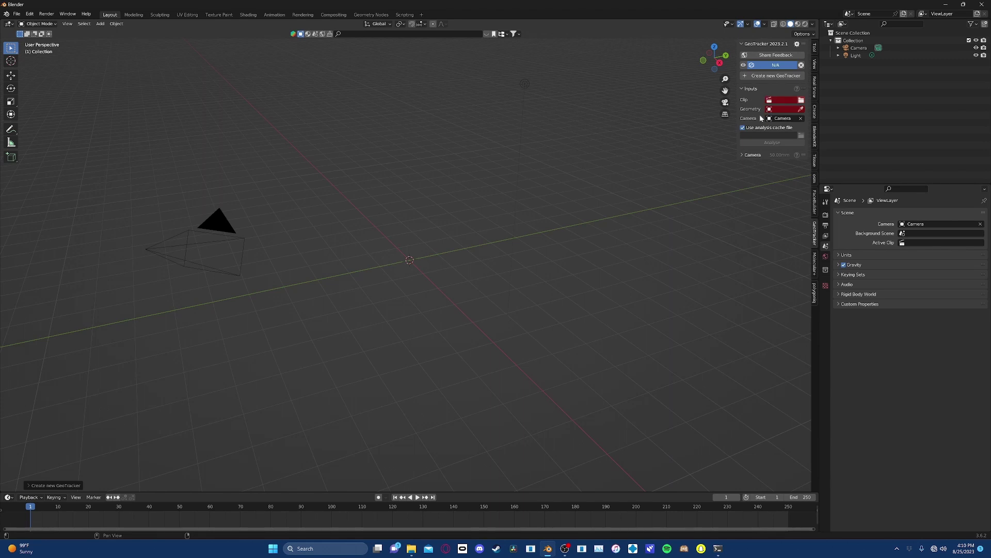
- Load the footage from the blender projects folder on the Blender (H:) drive as the tracker's clip and analyse it
click(800, 100)
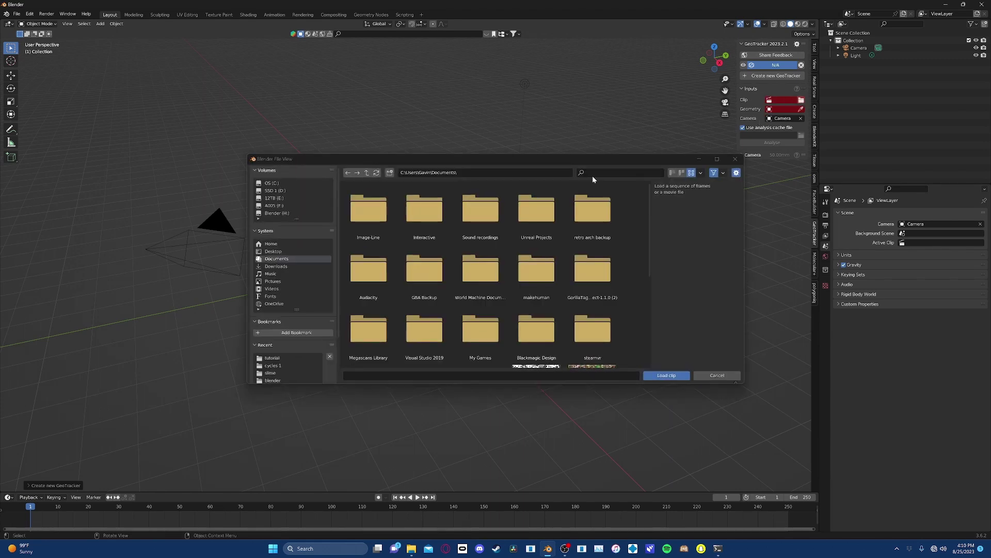
click(274, 213)
double_click(593, 207)
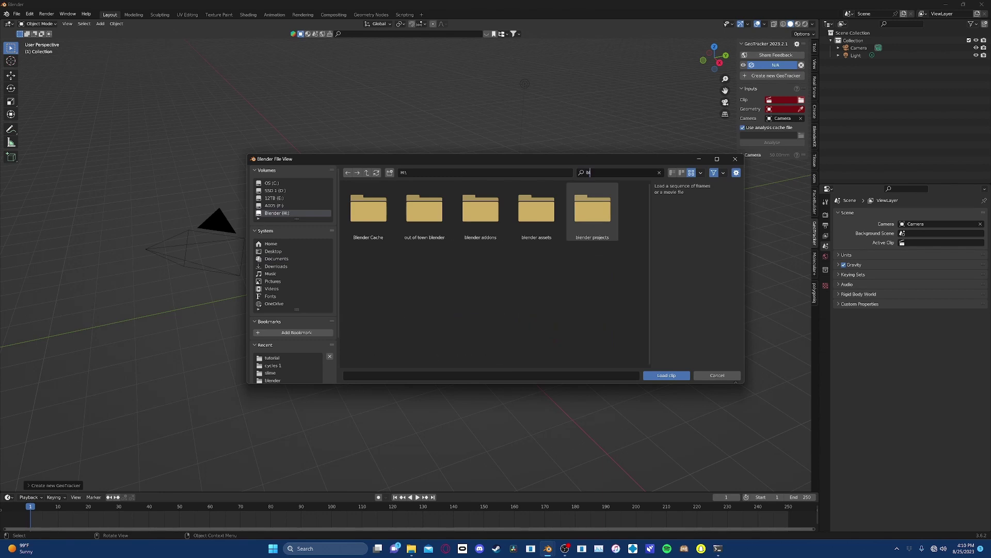
double_click(592, 206)
click(497, 202)
double_click(497, 202)
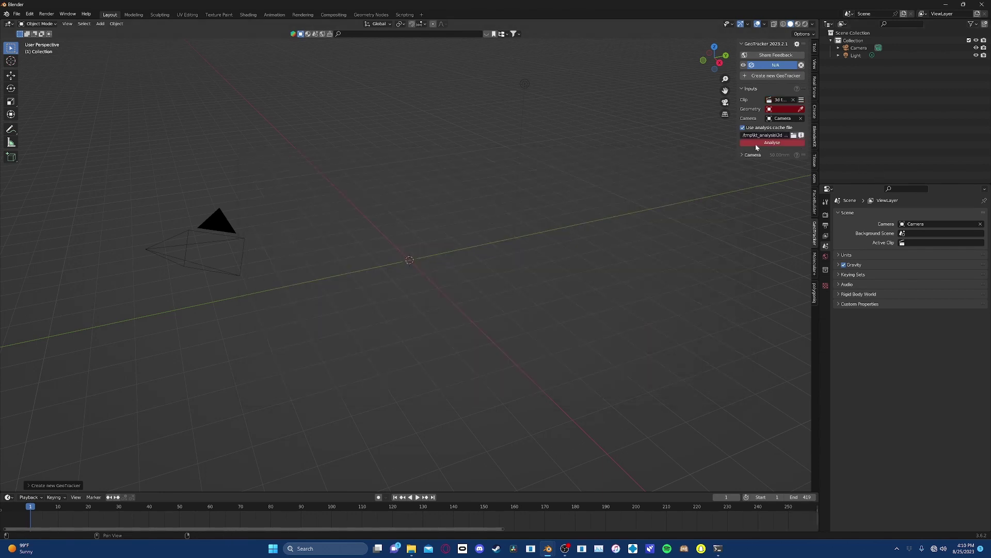
click(762, 145)
click(767, 164)
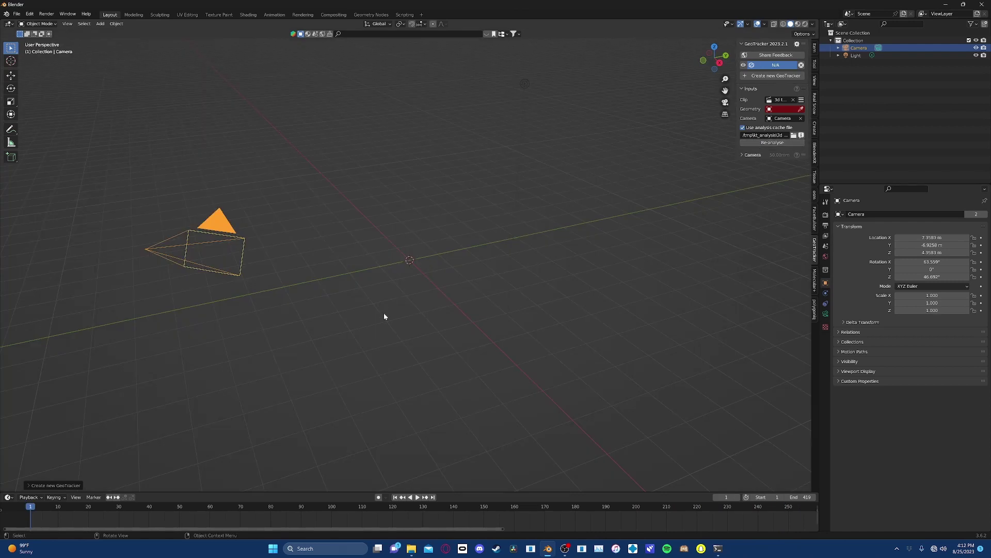
- Add a plane mesh and assign it as the GeoTracker's geometry
key(shift+a)
mouse_move(385, 311)
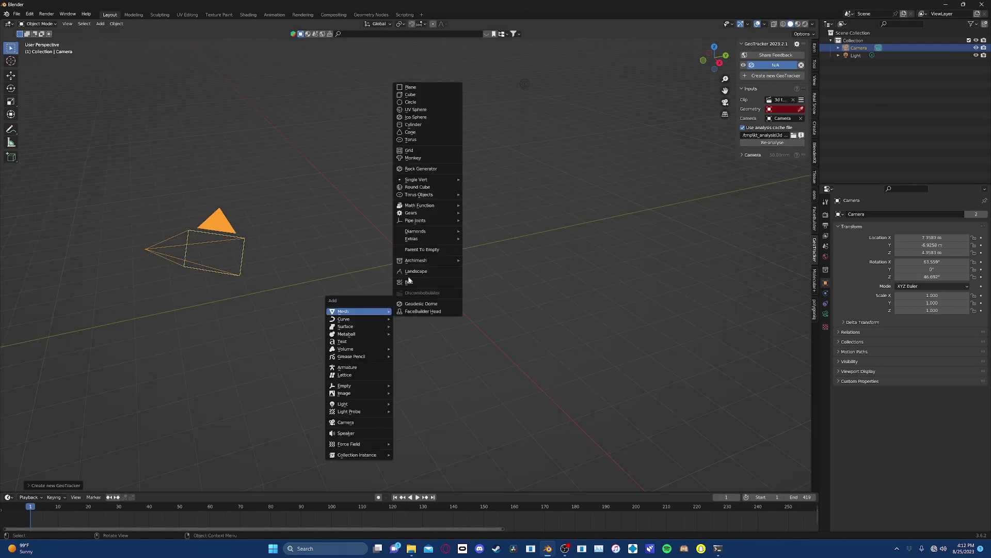
click(454, 88)
click(802, 106)
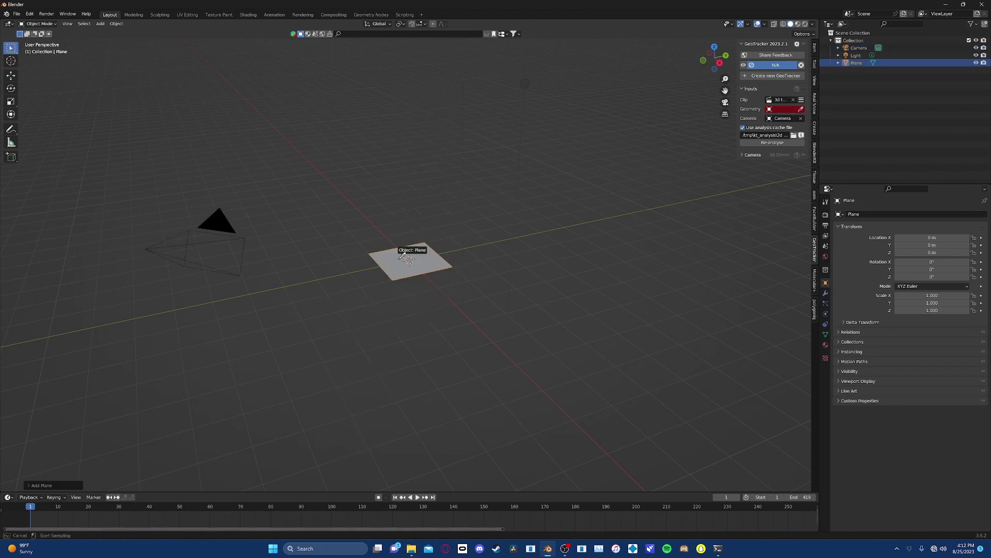
click(411, 250)
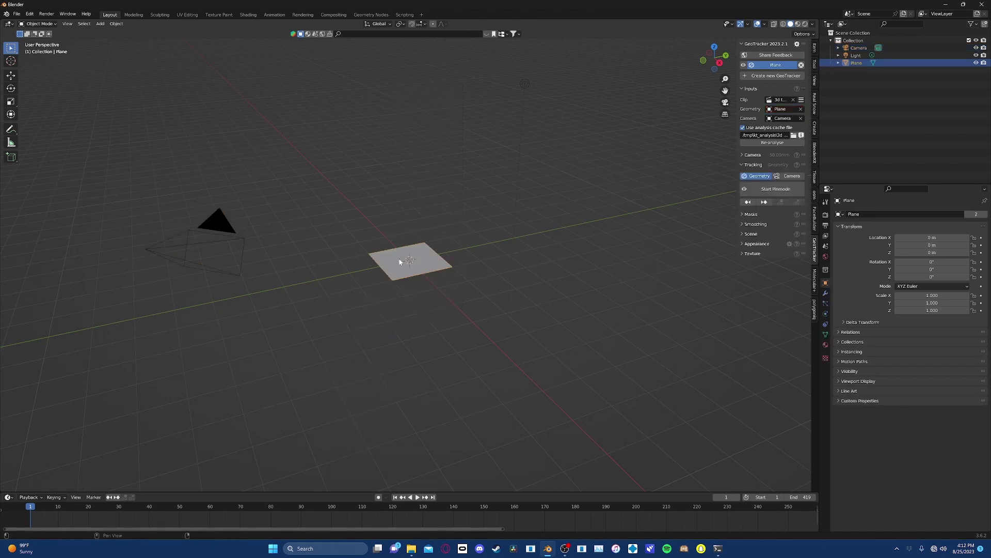
- In Pinmode, enable focal length estimation and track the plane on the sidewalk forward to the end of the clip
click(775, 189)
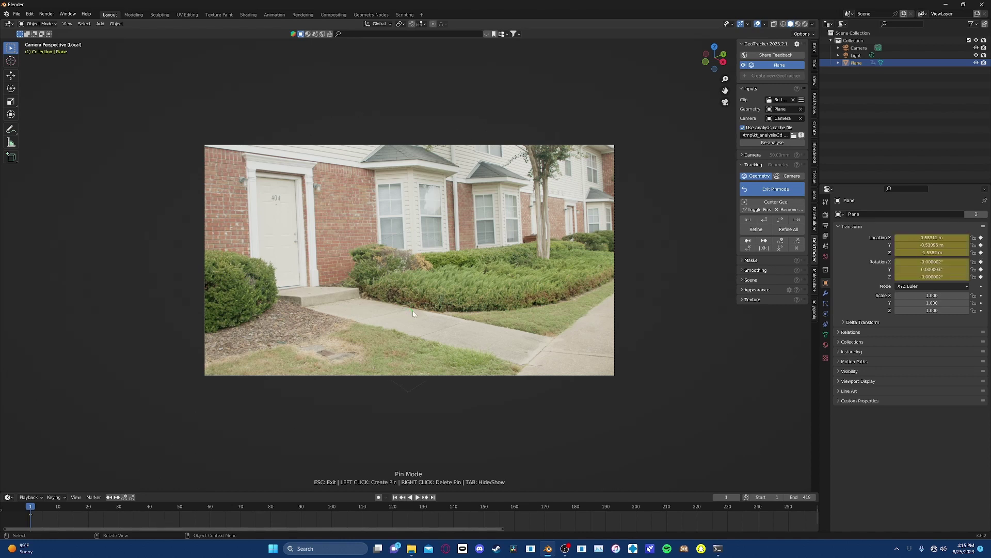
scroll(412, 314, up, 5)
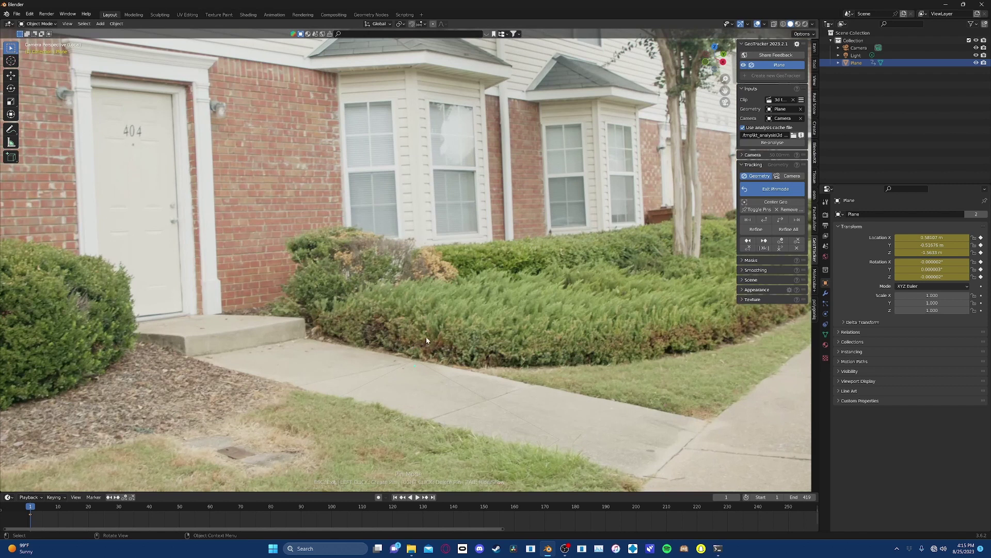
shift+scroll(427, 340, down, 3)
click(753, 154)
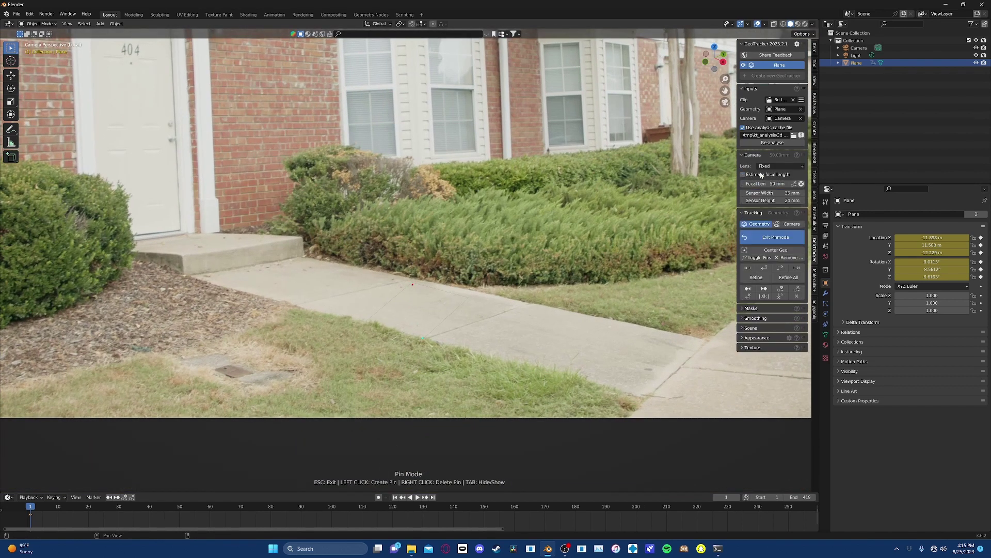
click(761, 175)
click(782, 268)
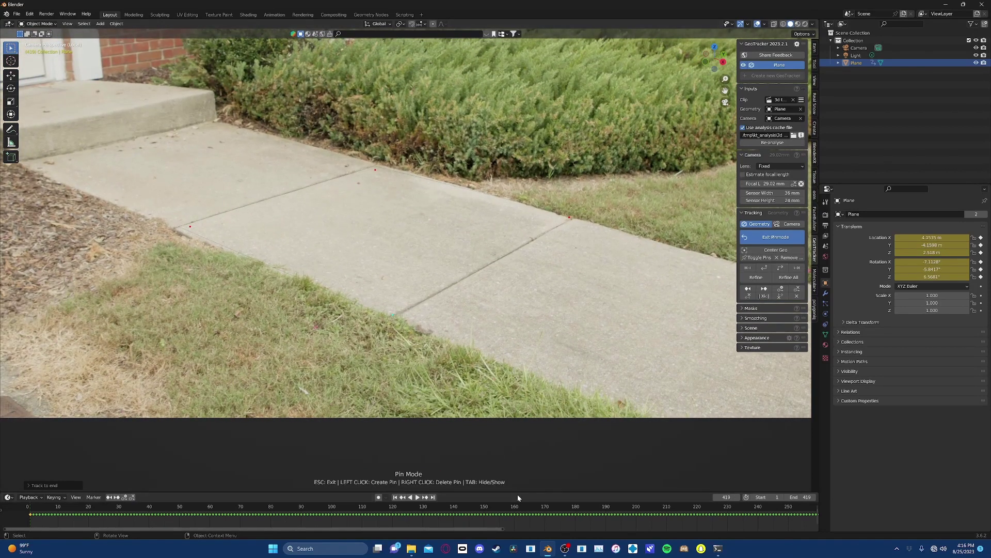
- Realign the plane's pins with the sidewalk joints near the end of the clip and track back to the start
scroll(518, 494, down, 5)
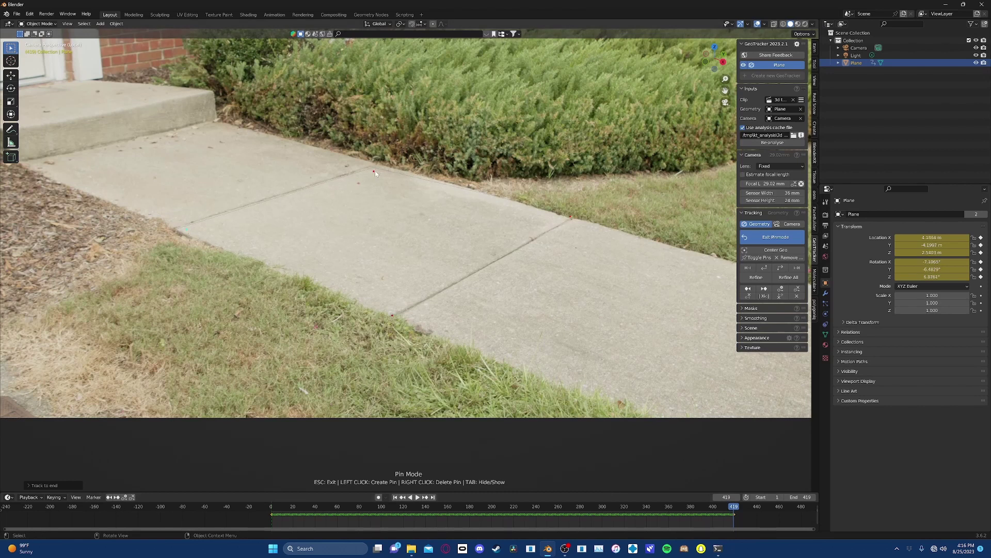
drag(375, 171, 380, 169)
drag(188, 232, 189, 228)
click(566, 220)
click(764, 268)
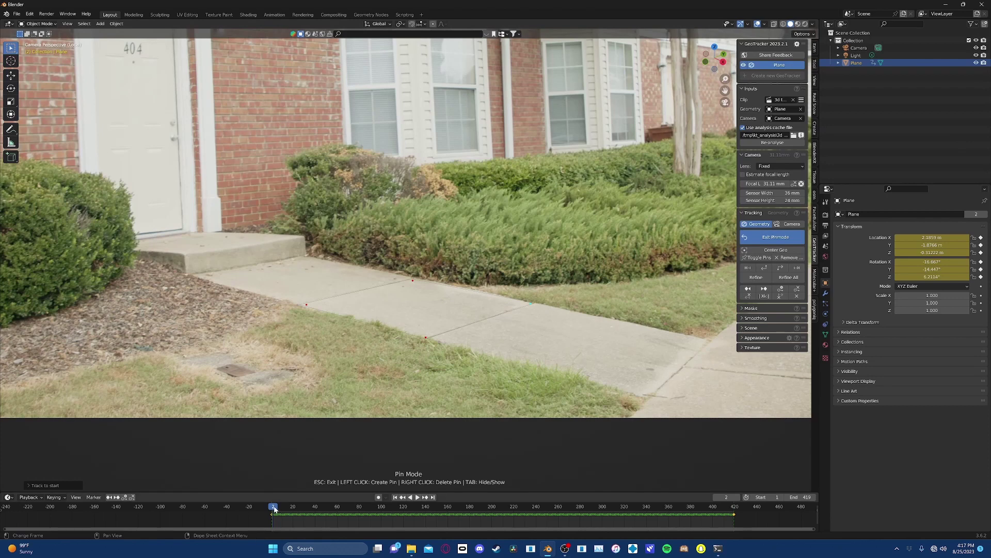
- Play back the tracked clip to check the pins and stop at frame 206
key(space)
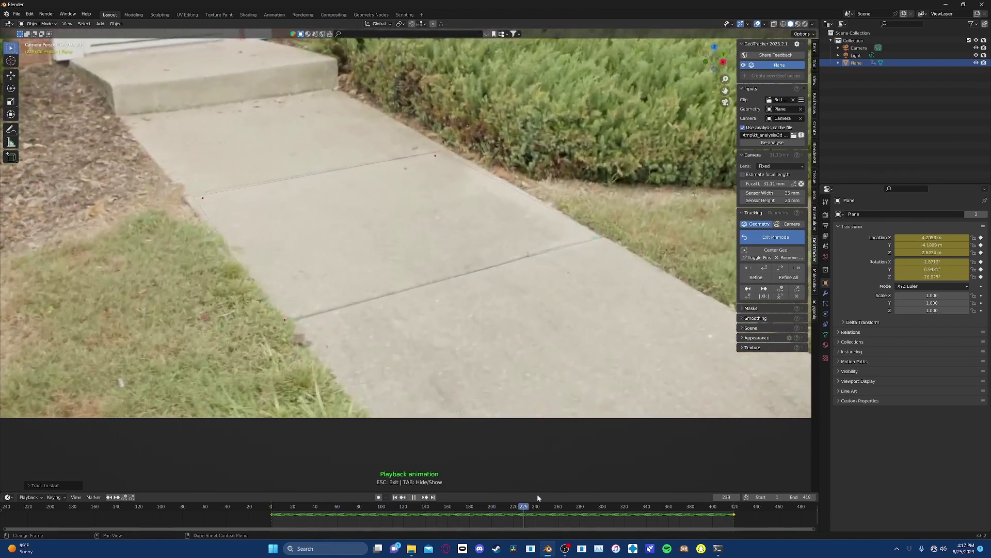
drag(608, 507, 499, 507)
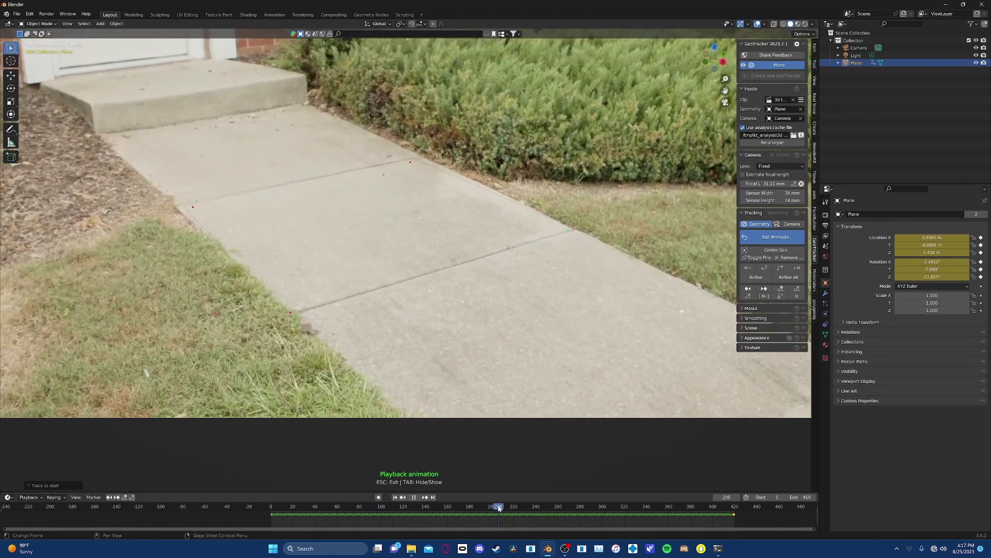
key(Escape)
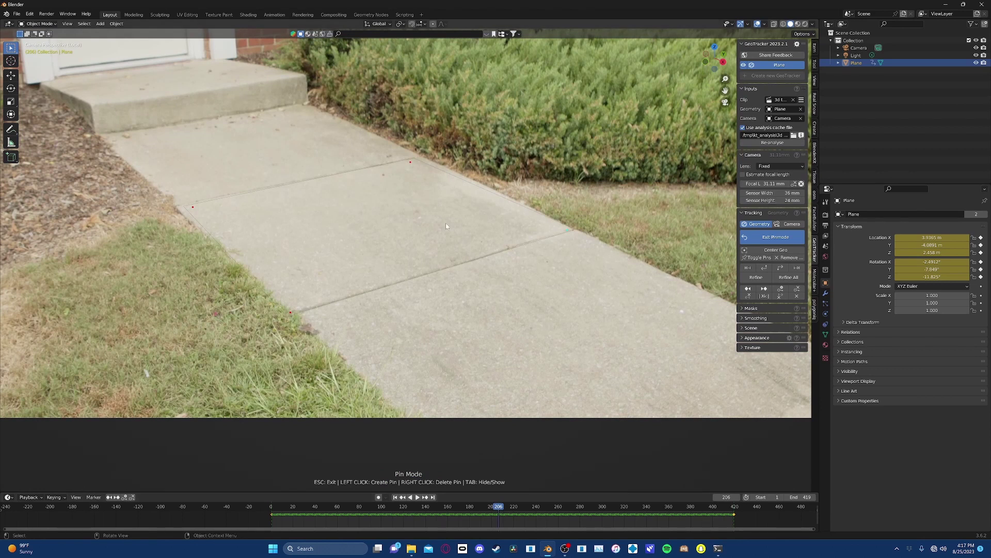
- Correct the pins on the sidewalk joints at frame 206 with focal length estimation enabled, and refine the track
drag(410, 161, 414, 161)
click(743, 174)
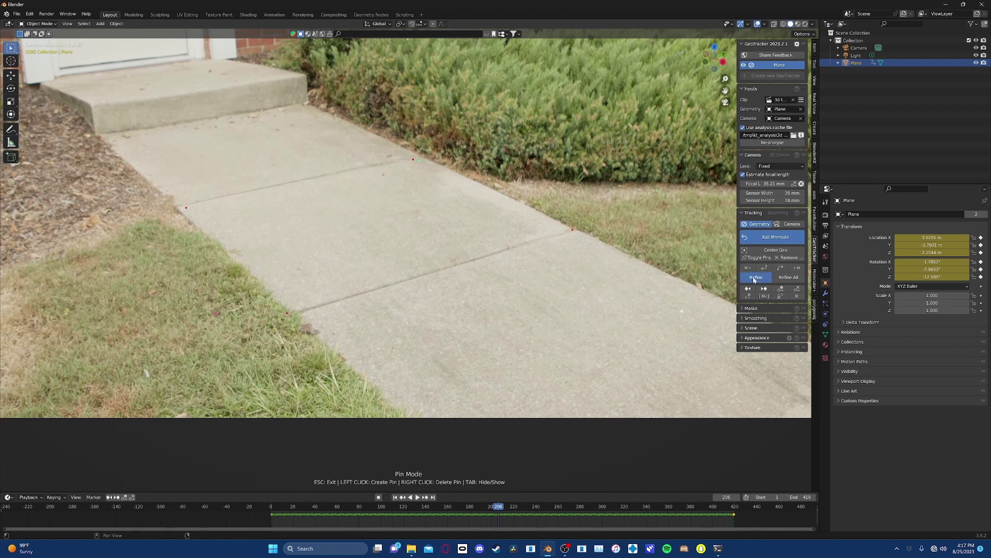
click(755, 278)
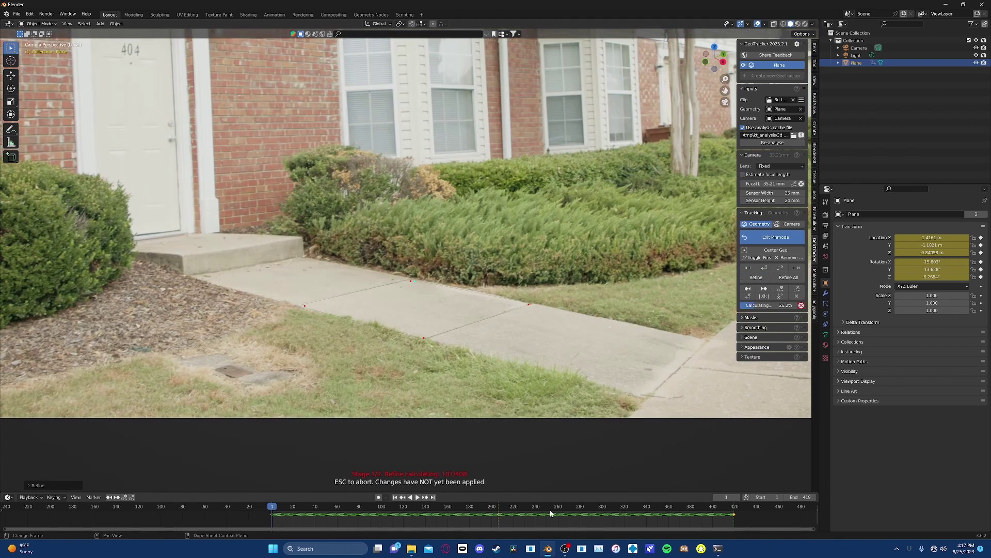
key(Escape)
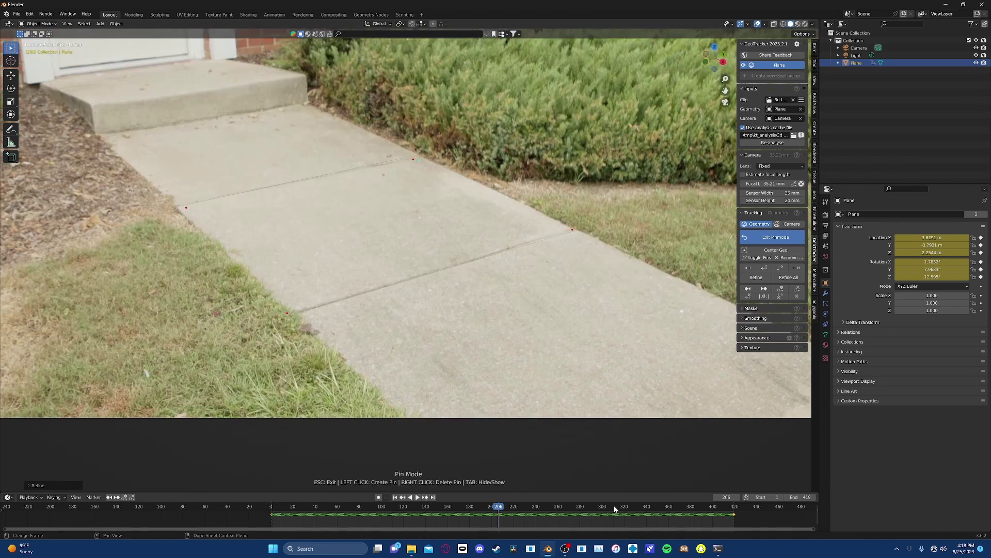
- Reposition the tracked scene by geometry using the World Origin preset
click(750, 329)
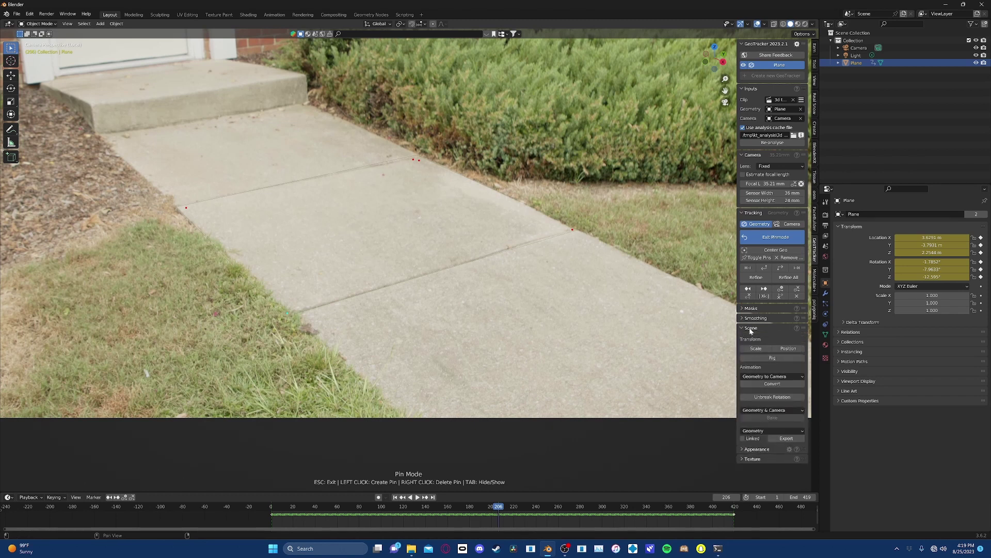
click(785, 349)
click(805, 363)
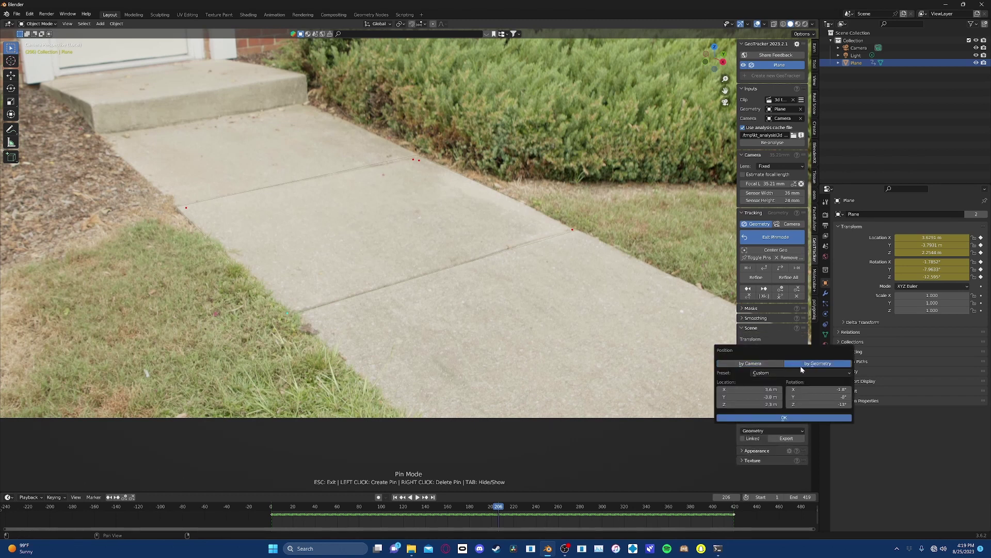
click(757, 373)
click(766, 381)
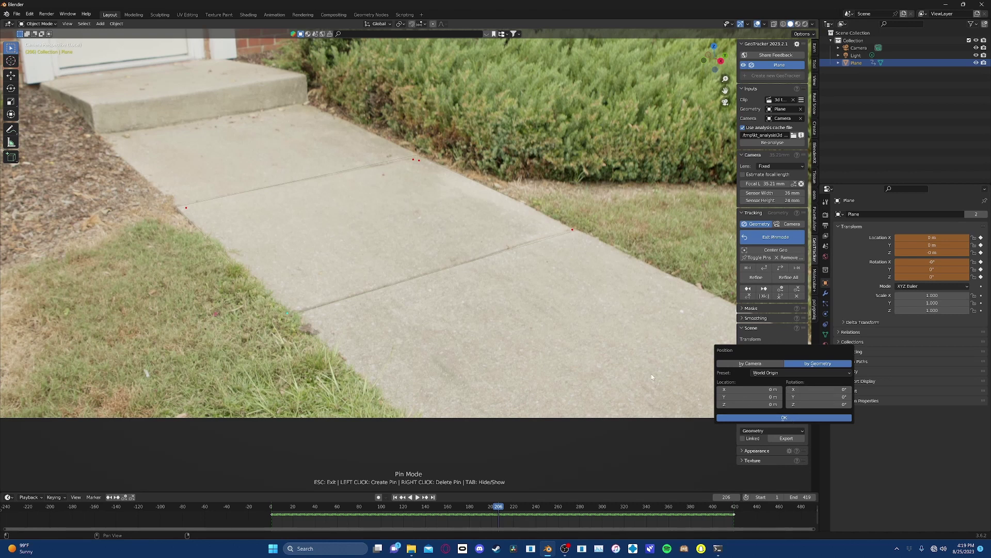
- Exit Pinmode and convert the tracking animation from geometry to camera
click(776, 237)
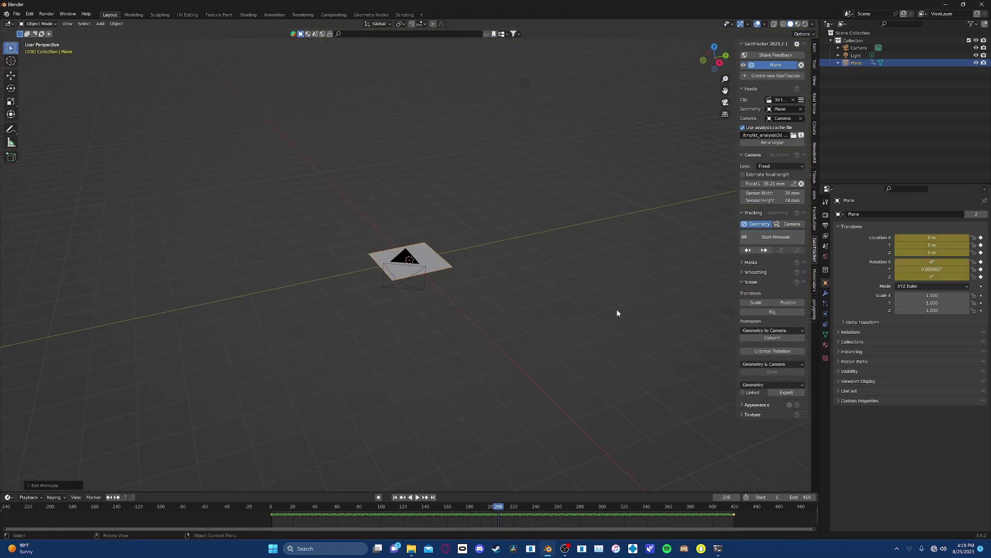
middle_drag(449, 328, 515, 337)
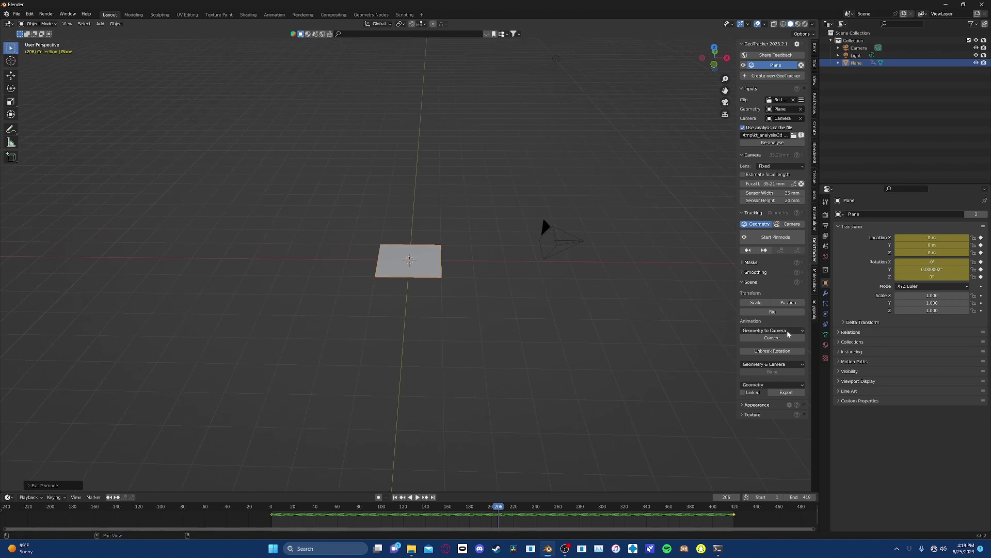
click(758, 338)
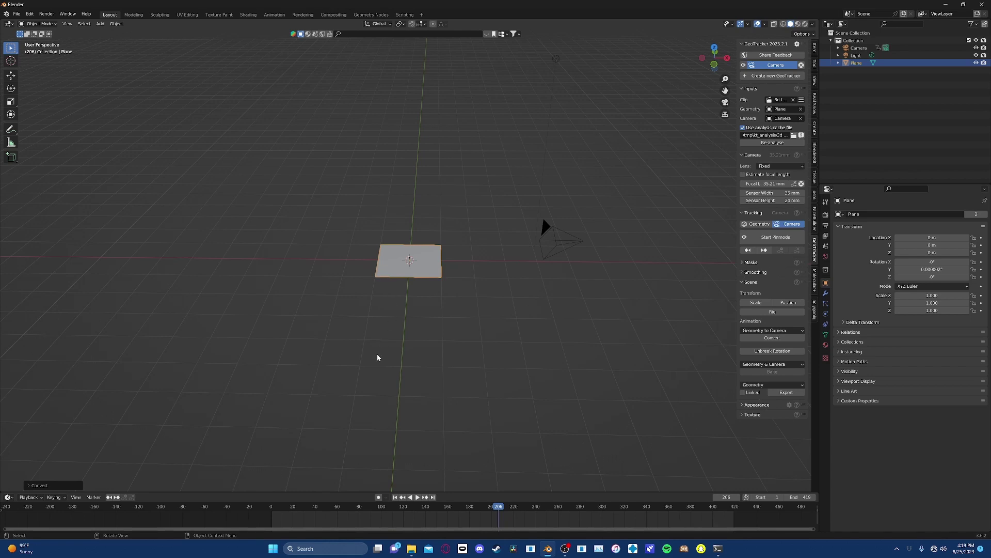
- Play the animation and check through the camera view how the plane sticks to the sidewalk
key(space)
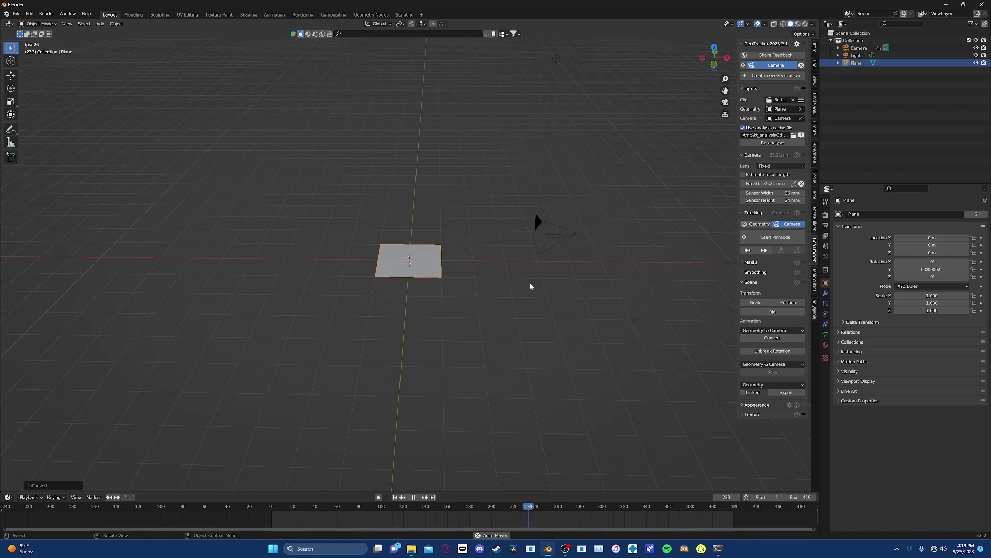
click(725, 102)
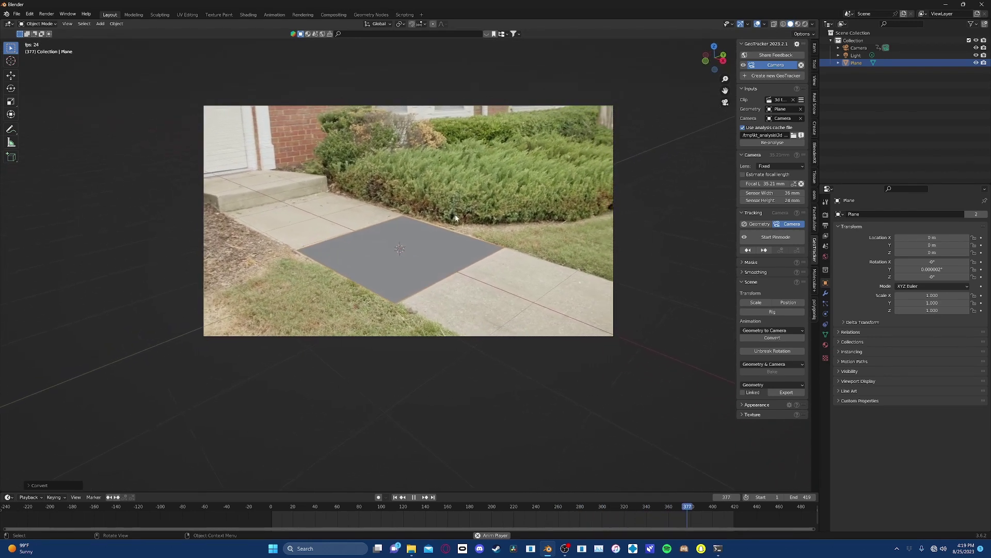
key(space)
- Scale the plane up to about 4.46 to cover the ground and open its visibility settings
key(s)
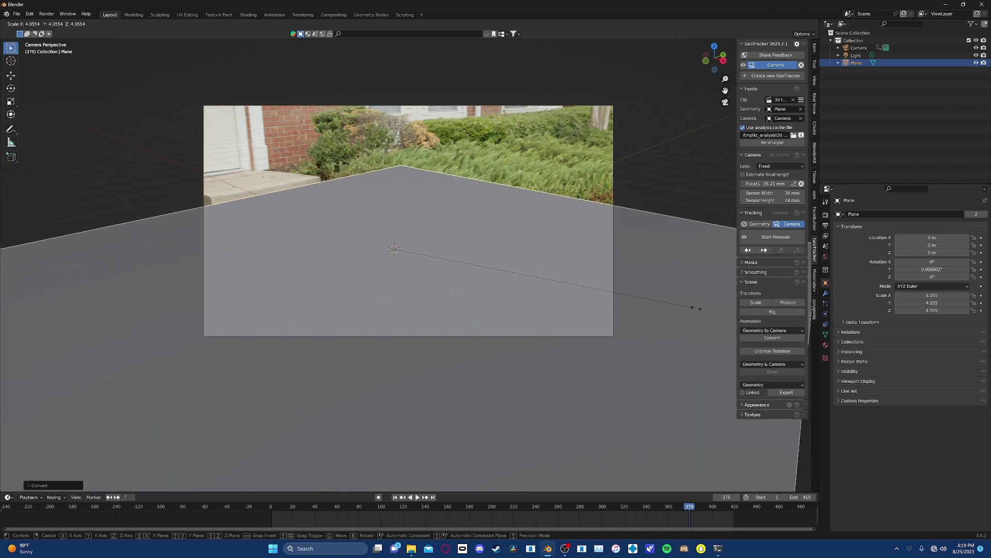
click(726, 314)
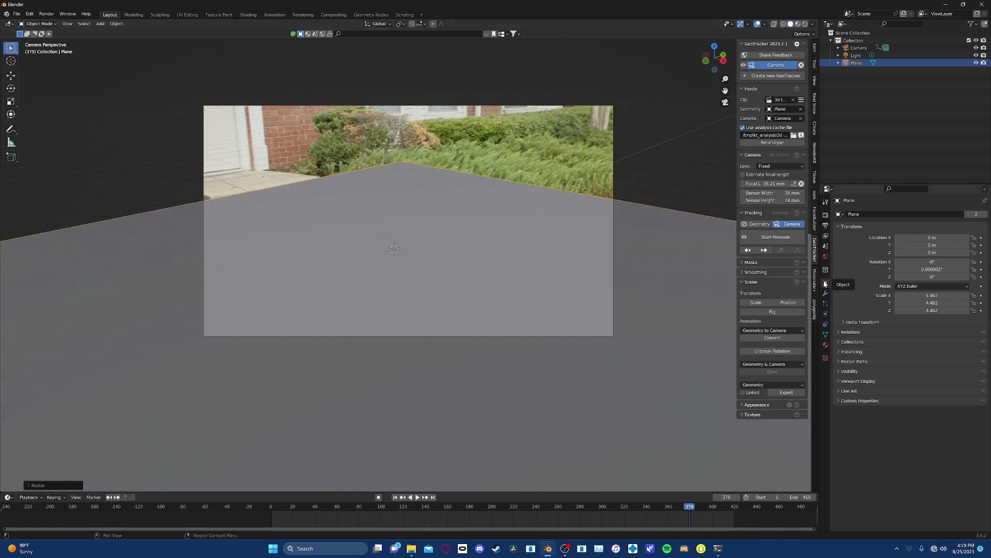
click(851, 371)
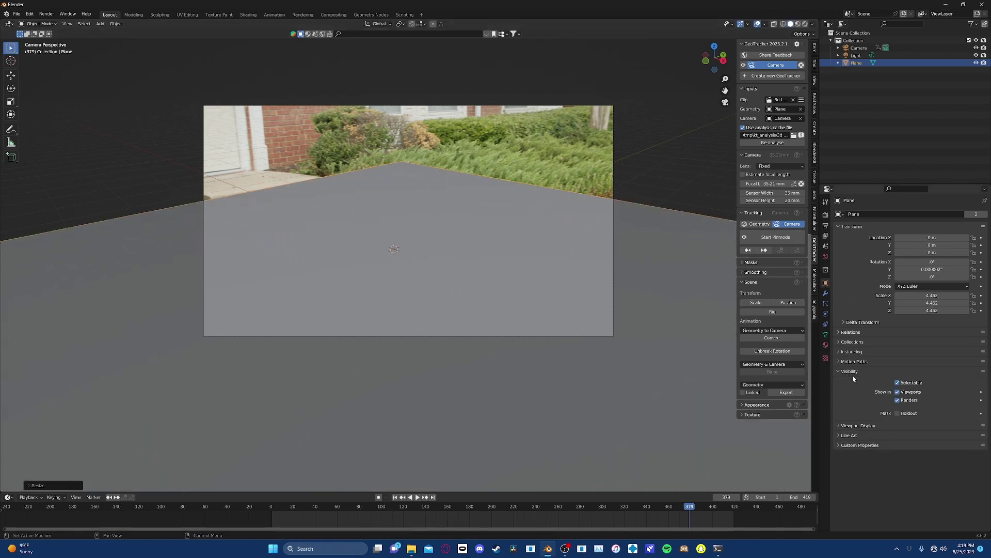
- Set the render engine to Cycles with GPU Compute as the device
click(825, 215)
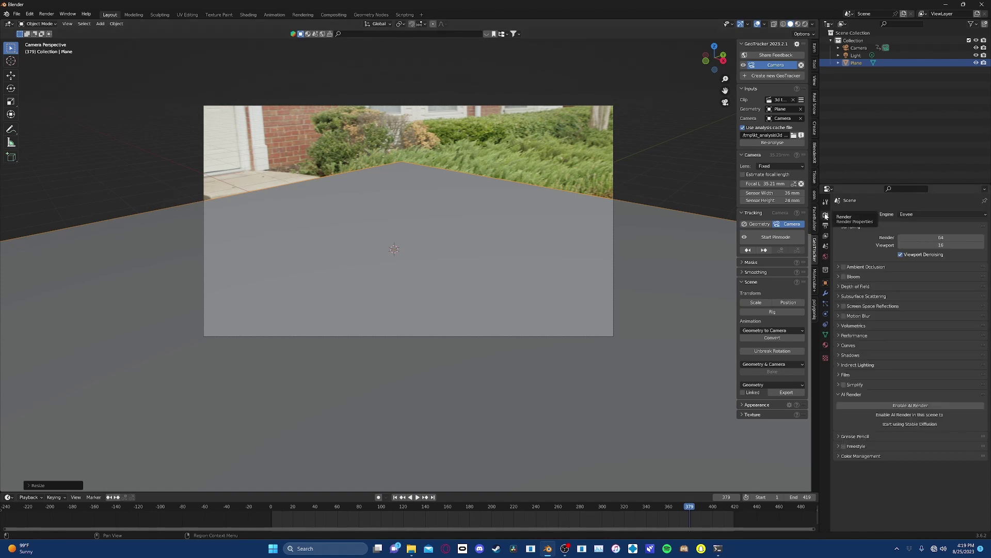
click(901, 214)
click(905, 238)
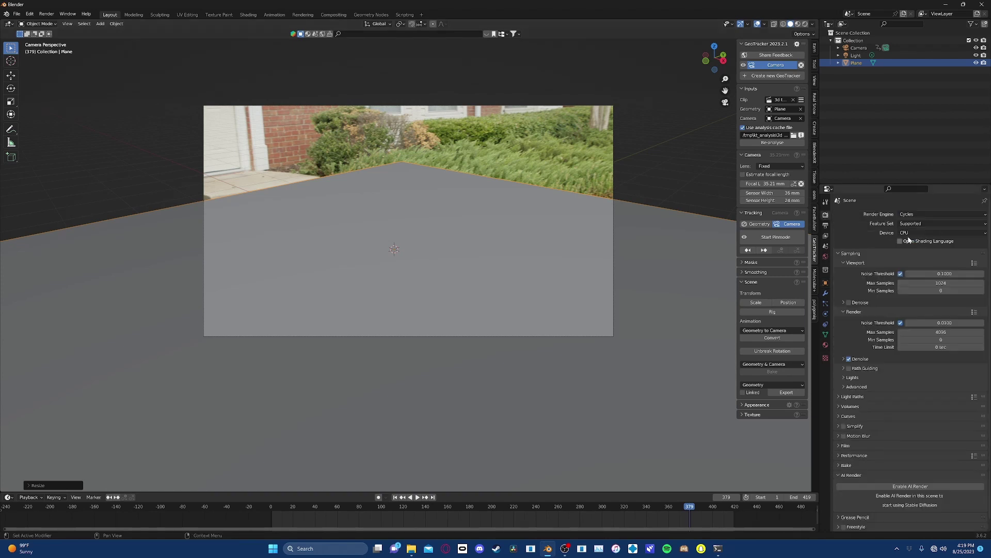
click(903, 233)
click(915, 248)
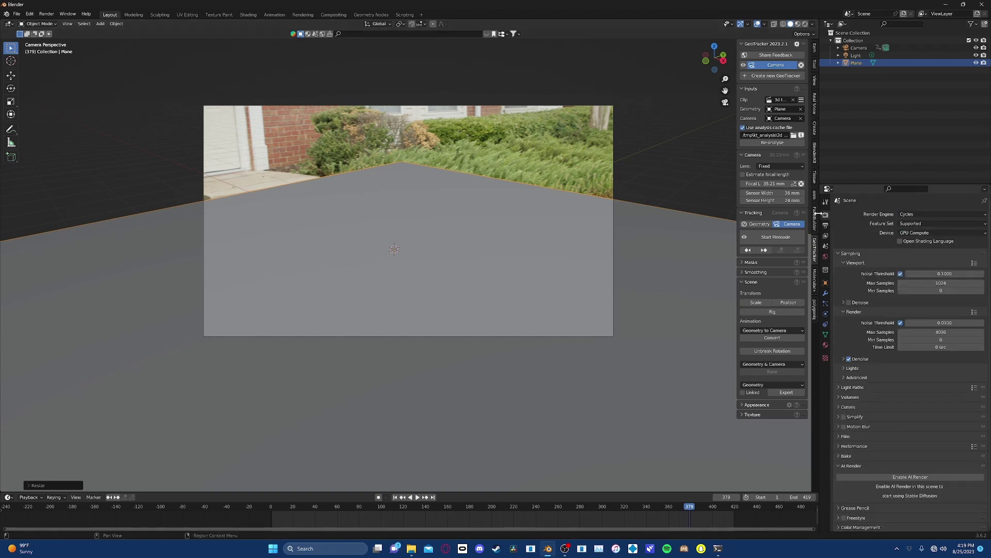
- Make the plane a shadow catcher in its object visibility settings and show the viewport in rendered shading
click(826, 283)
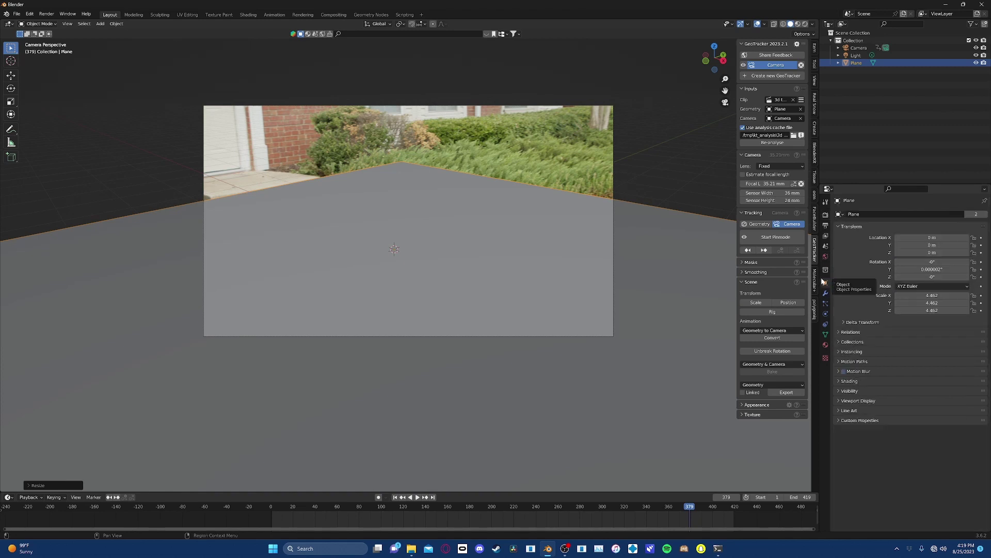
click(850, 390)
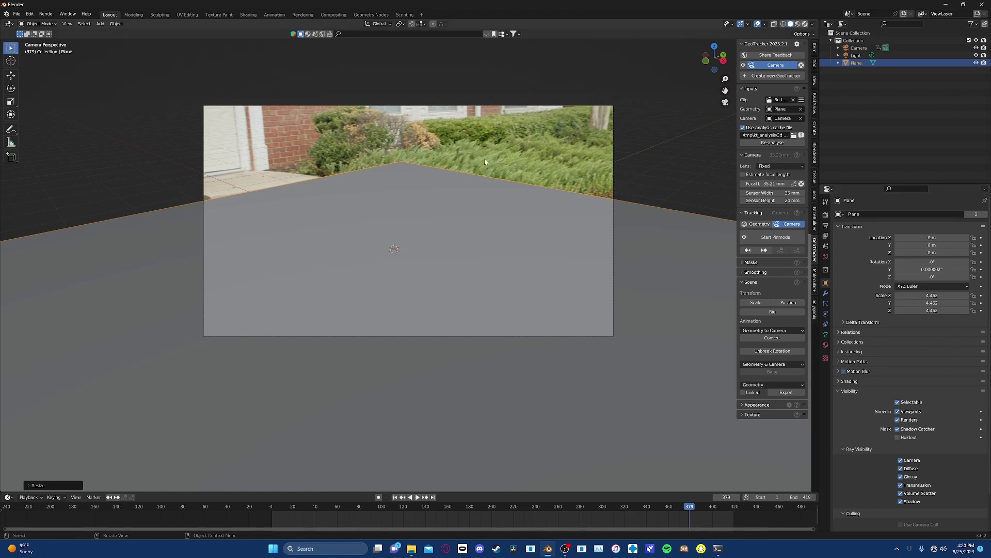
key(z)
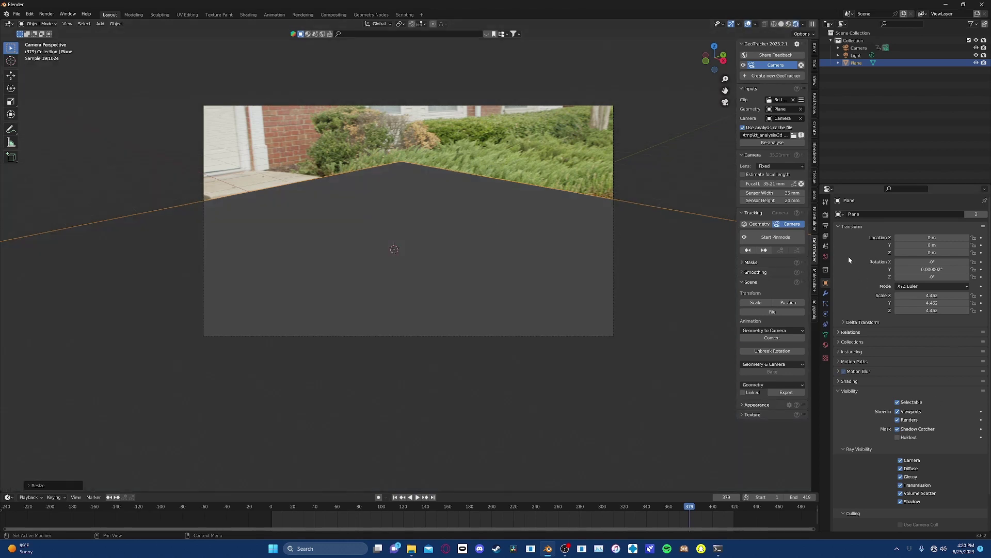
- Enable motion blur and make the film background transparent in the render settings
click(825, 214)
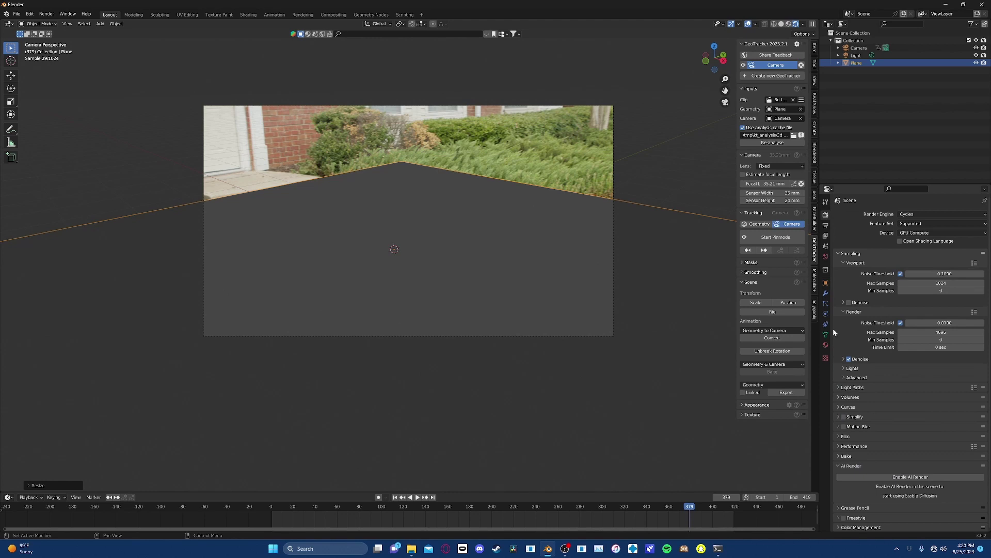
click(845, 435)
click(851, 491)
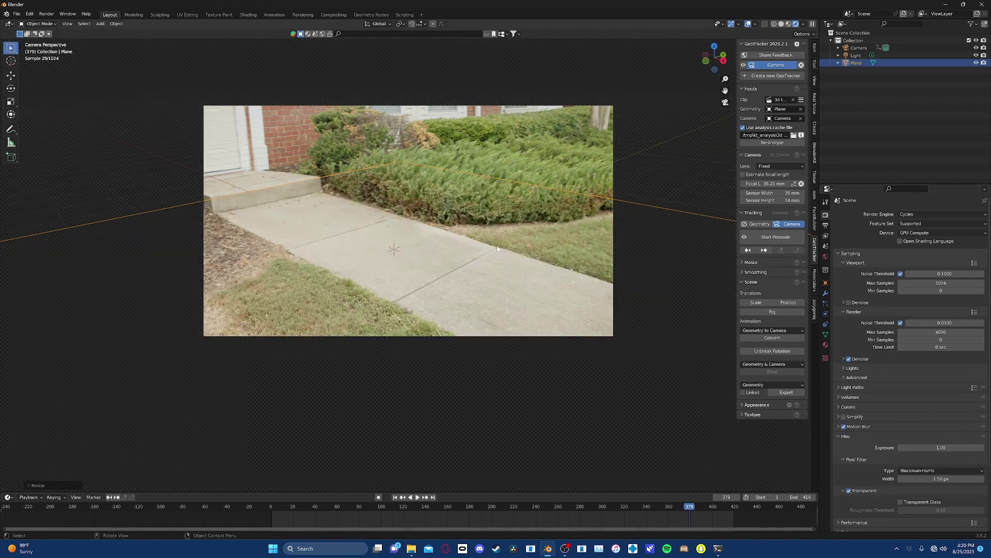
- Add a UV sphere at the centre of the plane and scale it down to fit the sidewalk
key(shift+a)
mouse_move(465, 268)
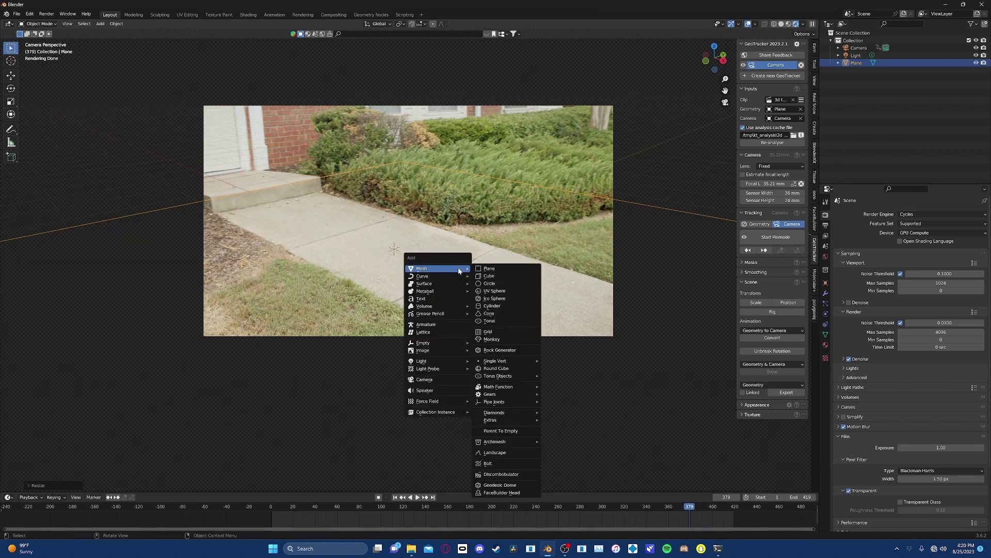
click(494, 291)
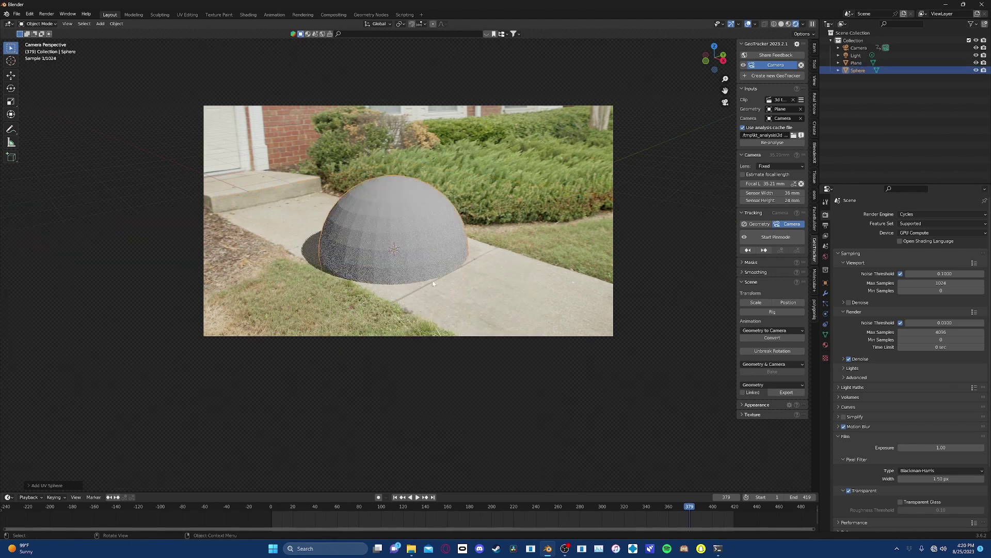
key(s)
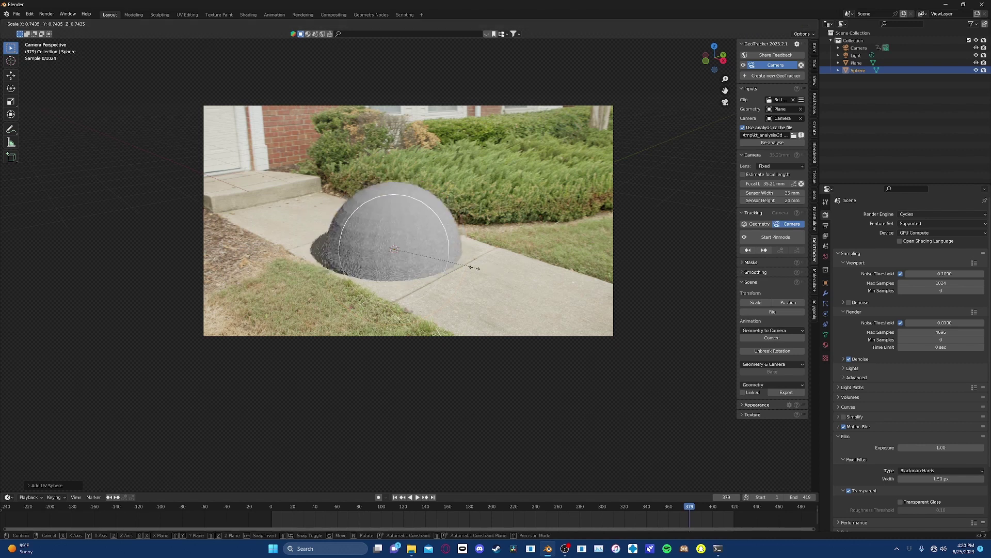
key(h)
key(alt+h)
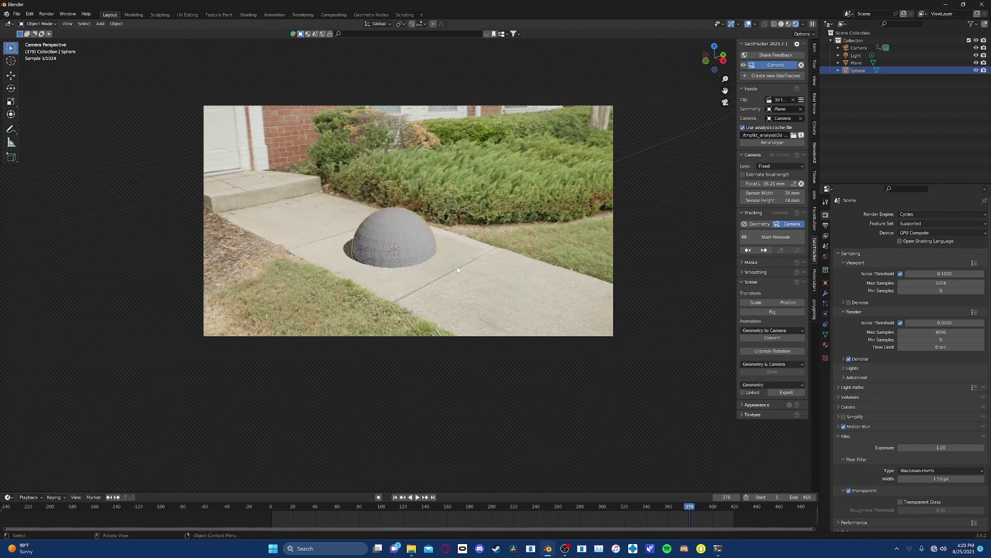
- Raise the sphere along Z above the sidewalk and play the animation to check its tracking and shadow
key(g)
key(z)
click(463, 199)
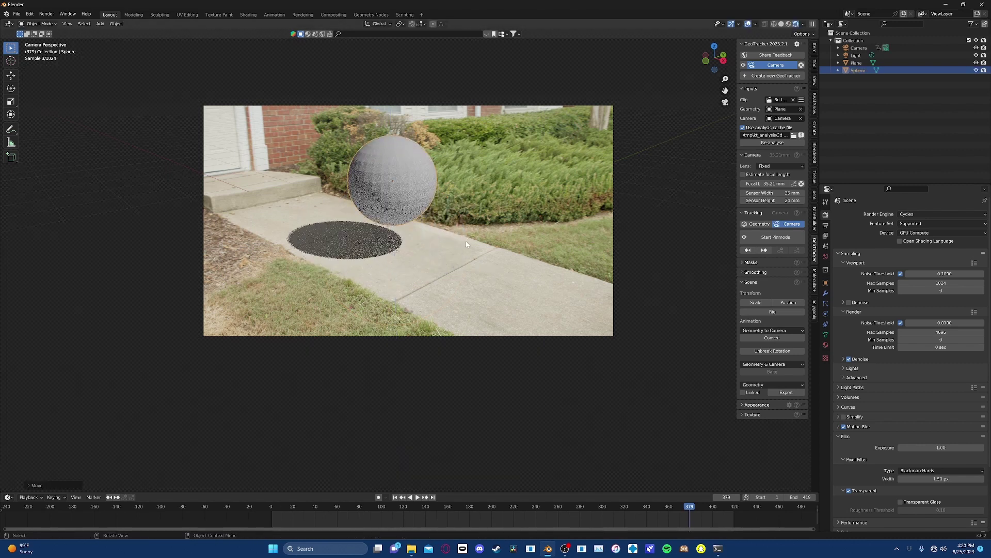
key(space)
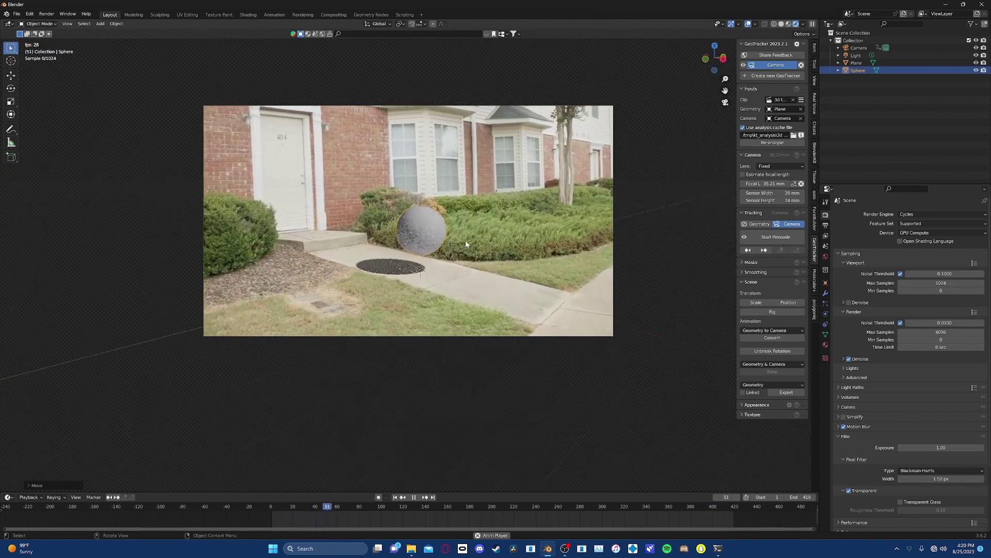
key(space)
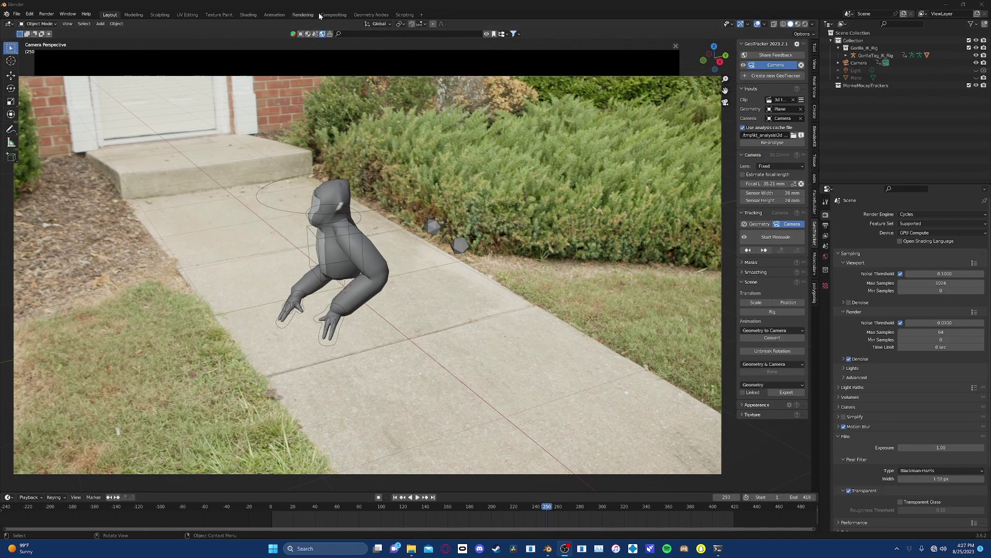
- In the Compositing workspace, move the Render Layers node away from Composite and add a Movie Clip node below it
click(321, 15)
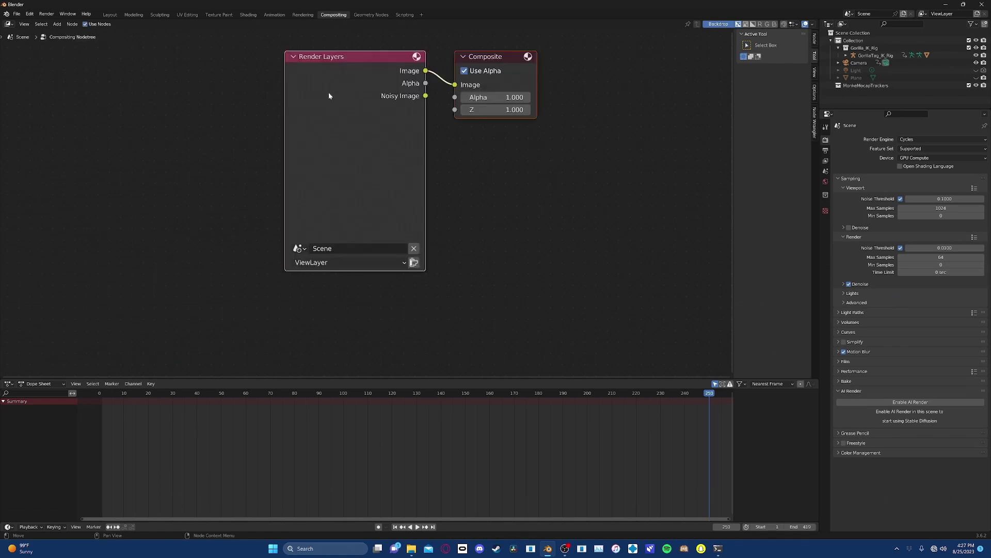
drag(329, 95, 113, 89)
key(shift+a)
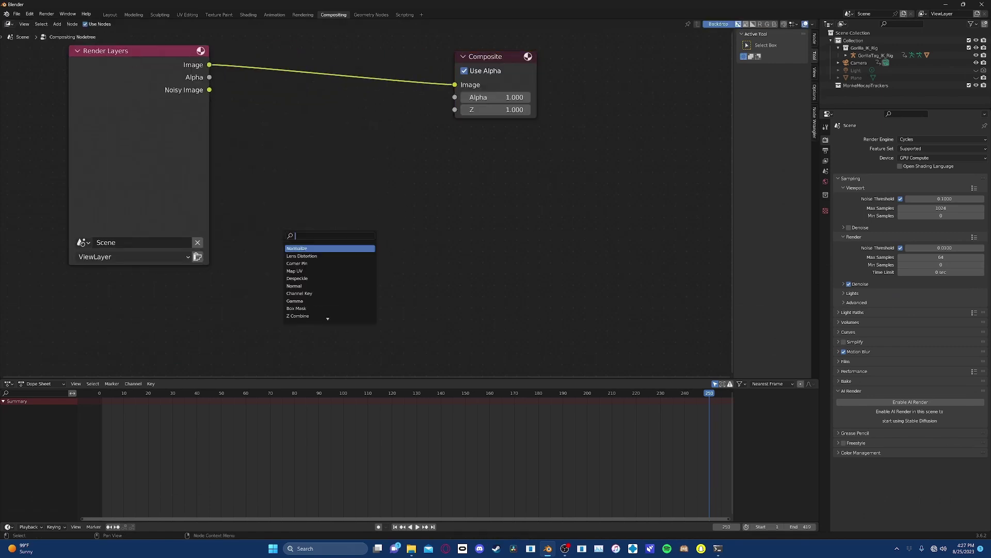
text(mo)
key(Return)
click(116, 288)
scroll(236, 277, down, 2)
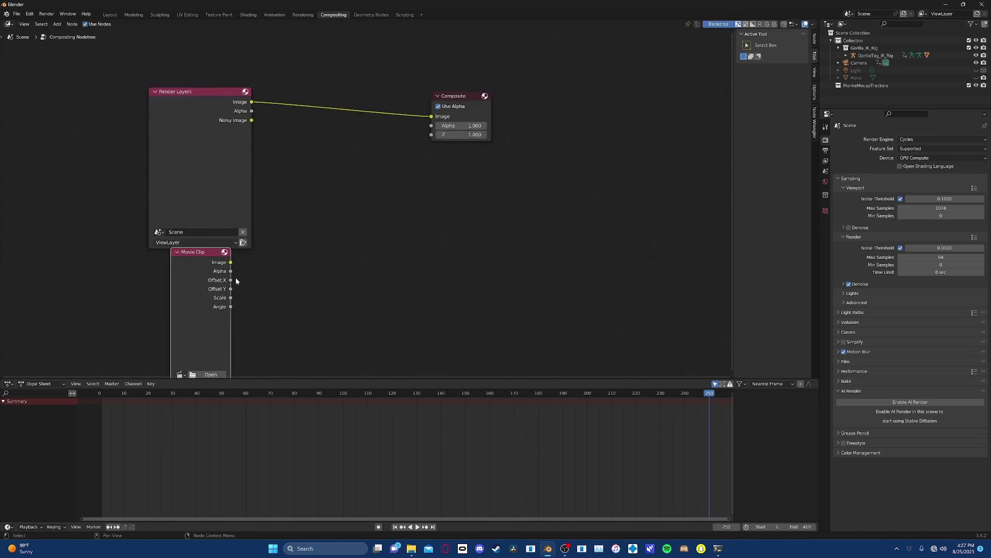
- Load the 3d tracking tutorial clip from H:\blender projects\tutorial\ into the Movie Clip node
click(212, 374)
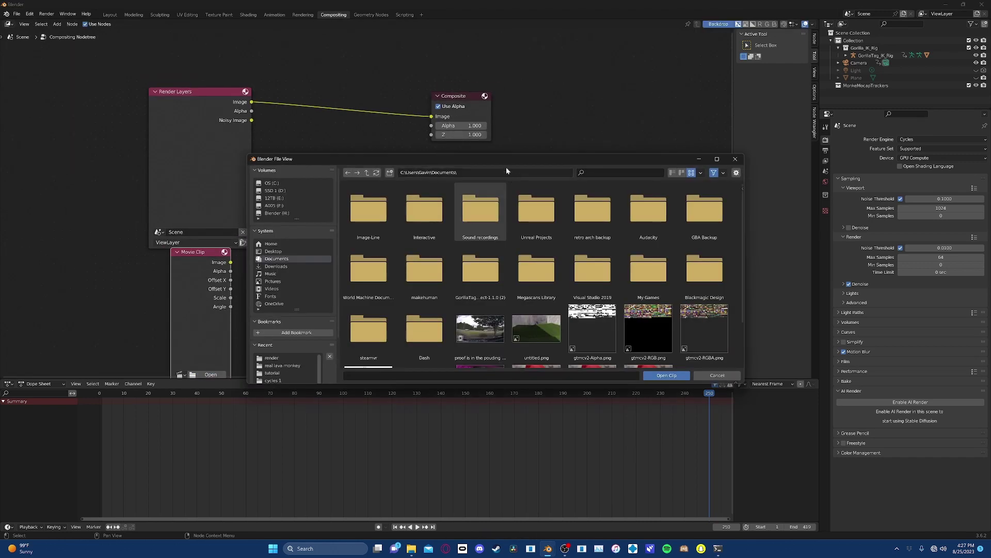
click(286, 213)
click(611, 173)
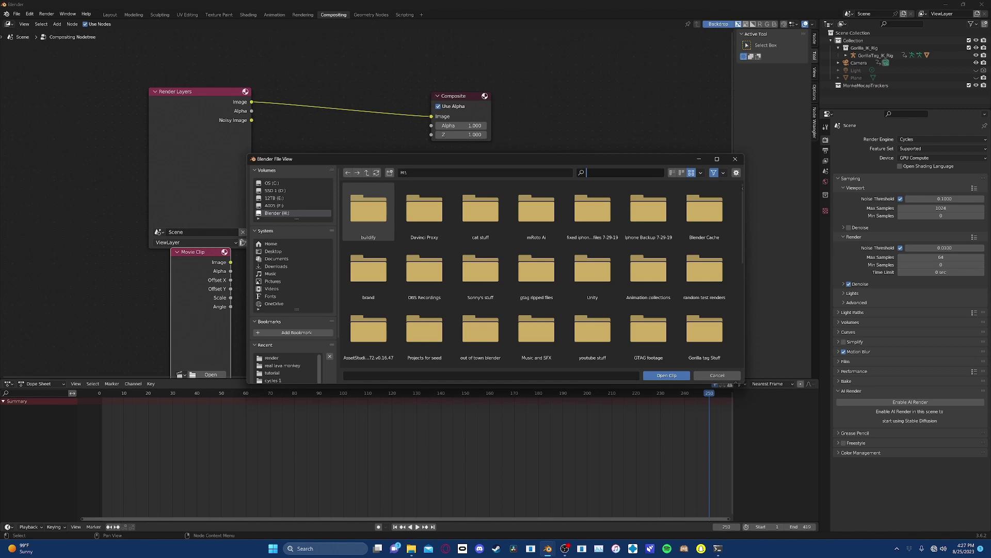
text(blender projects\tutorial\)
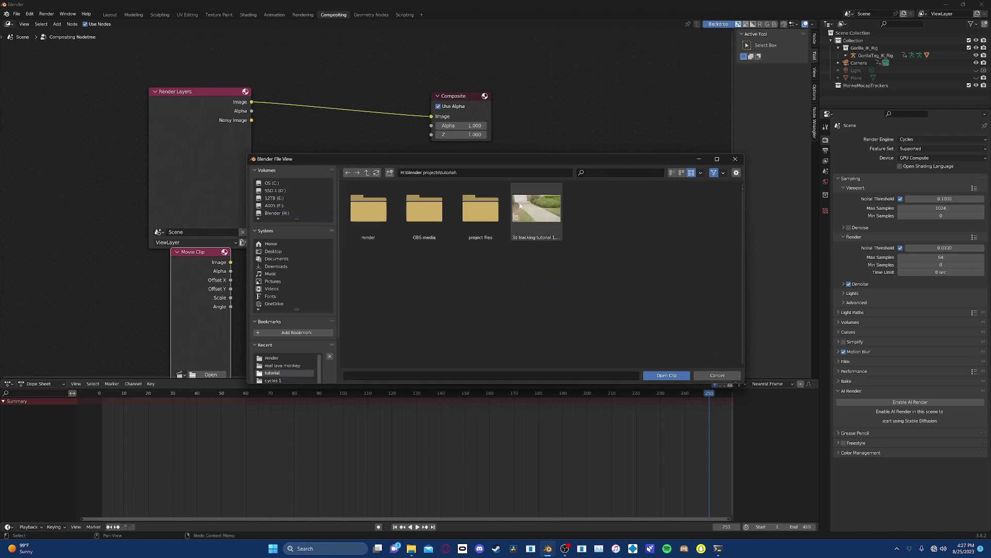
double_click(520, 206)
- Add an Alpha Over node between the source nodes and the Composite node
key(shift+a)
click(331, 232)
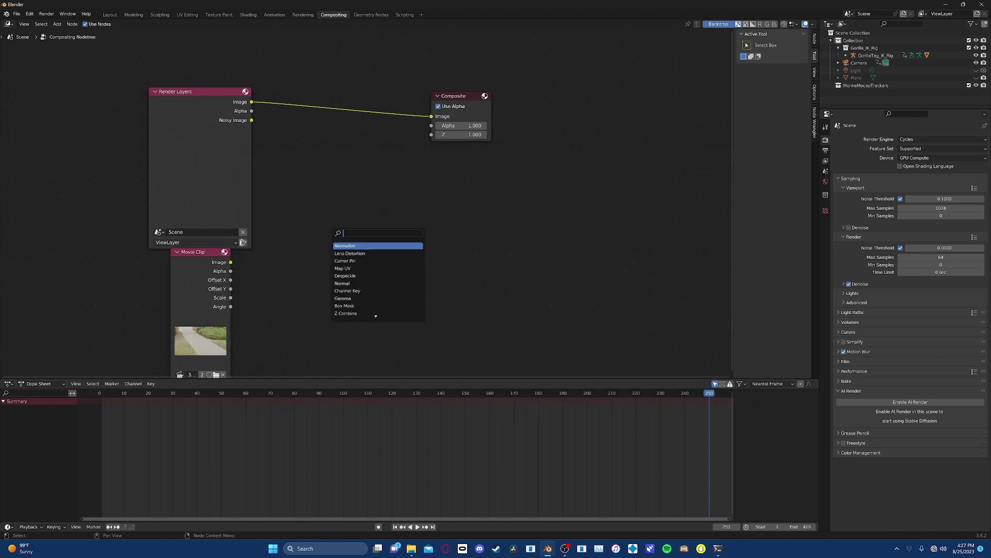
text(alpha)
key(Return)
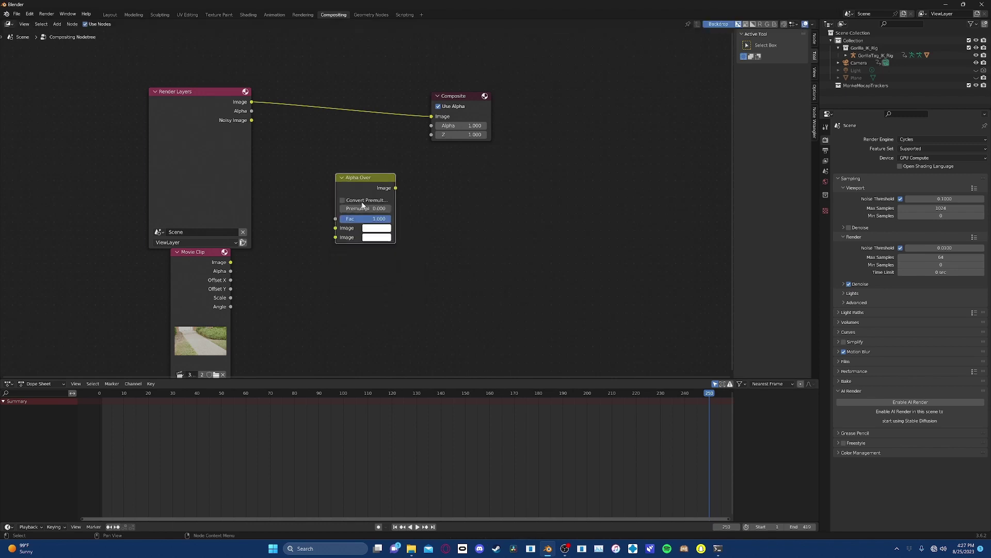
- Connect Movie Clip to Alpha Over's first Image input, Render Layers to its second, and its output to the Composite node
drag(230, 262, 336, 227)
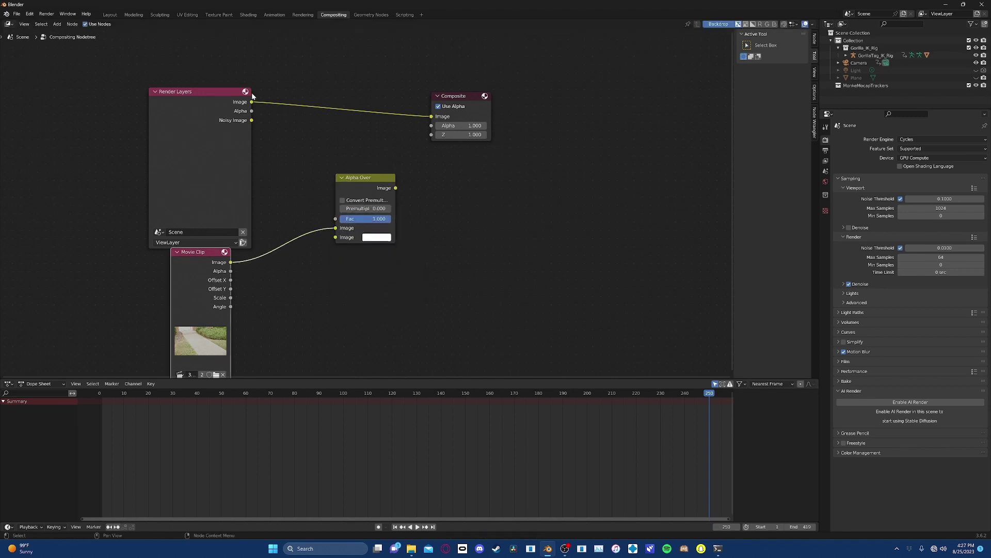
drag(252, 102, 335, 237)
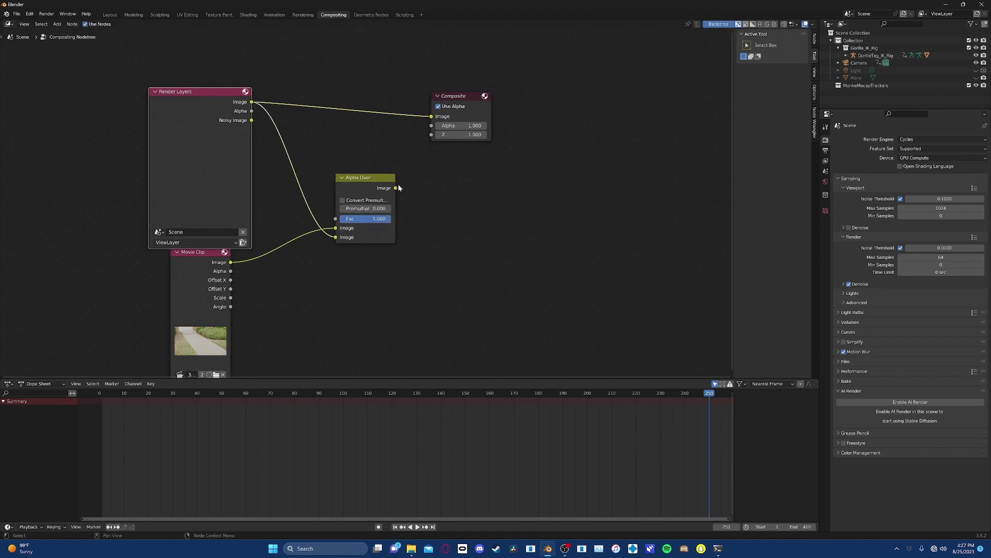
drag(396, 187, 431, 117)
- Add a Viewer node below Composite and connect the Alpha Over image output to it
key(shift+a)
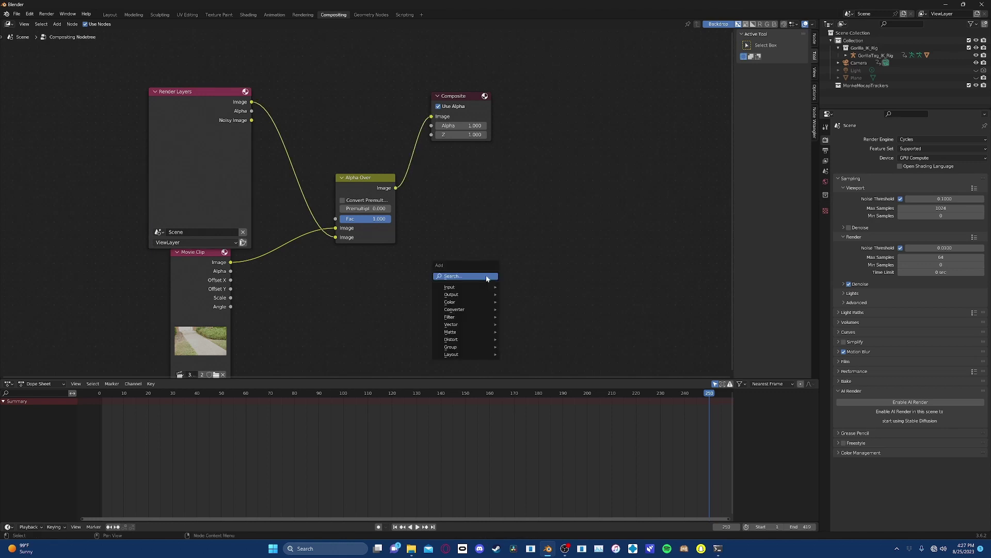
click(486, 278)
text(view)
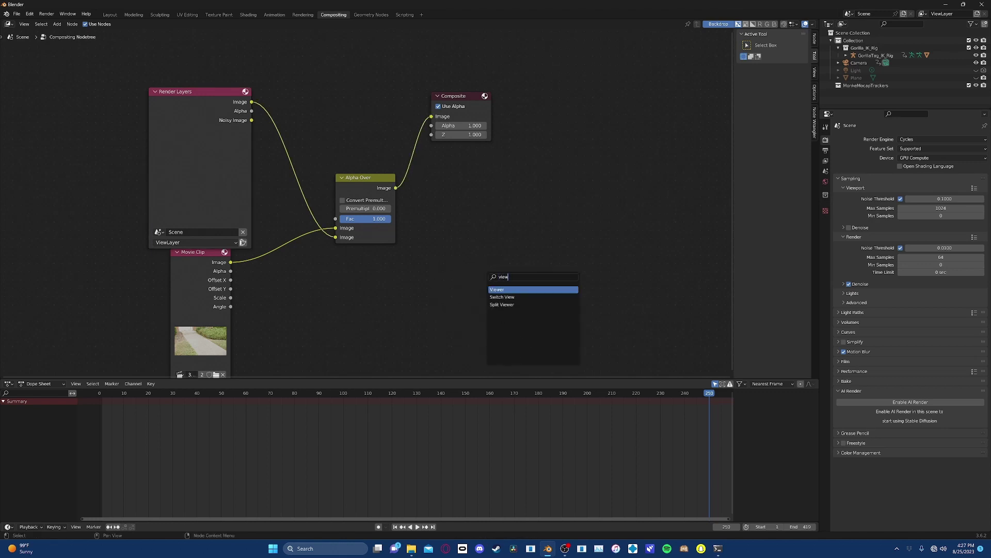
key(Return)
click(486, 223)
drag(395, 188, 468, 226)
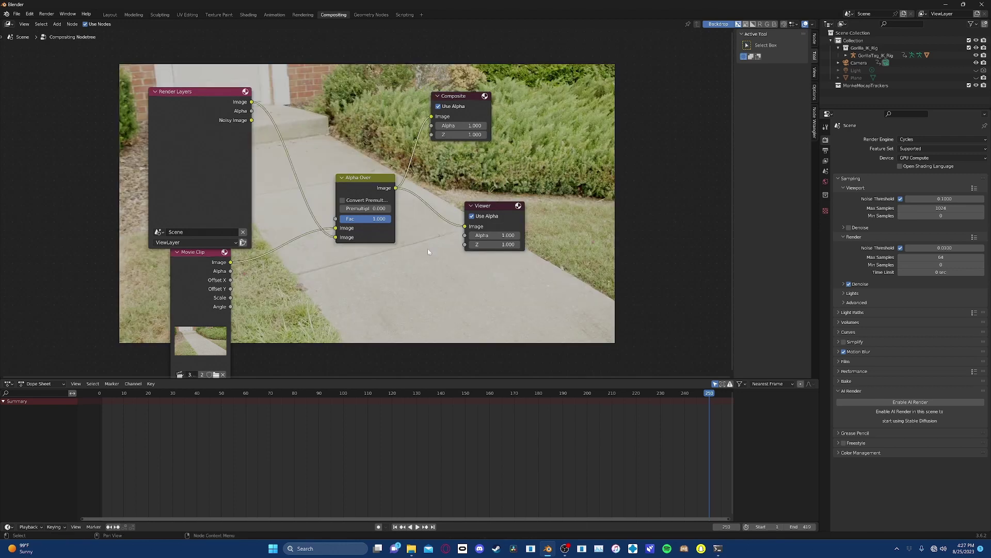
- Render frame 250, close the render window and check the composited gorilla in the node editor backdrop
key(super+shift+s)
key(Escape)
key(F12)
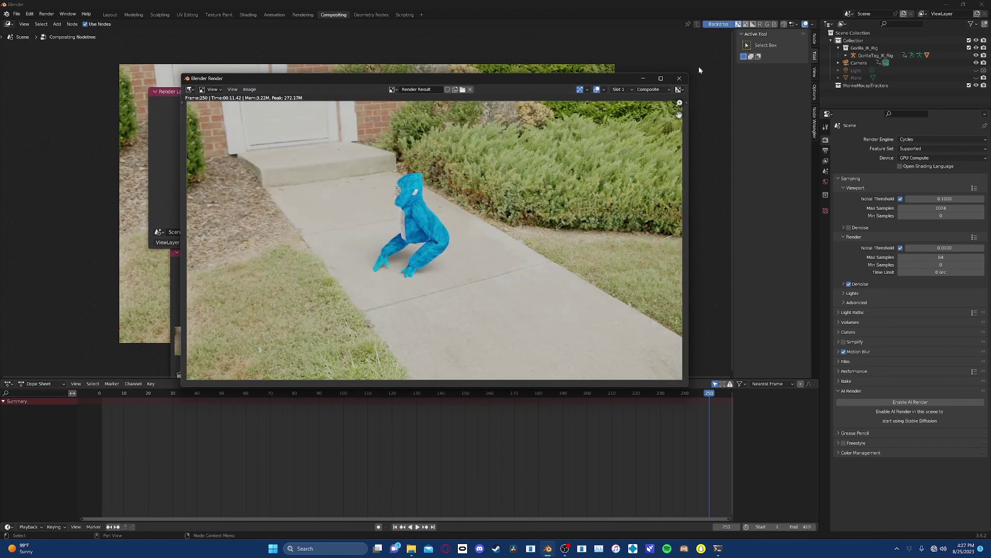
click(680, 78)
middle_drag(564, 143, 409, 192)
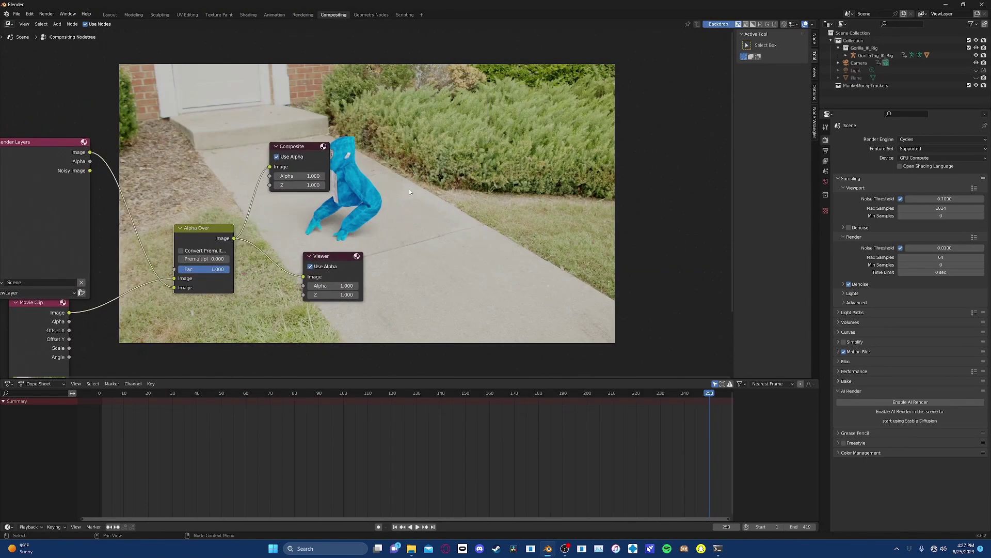